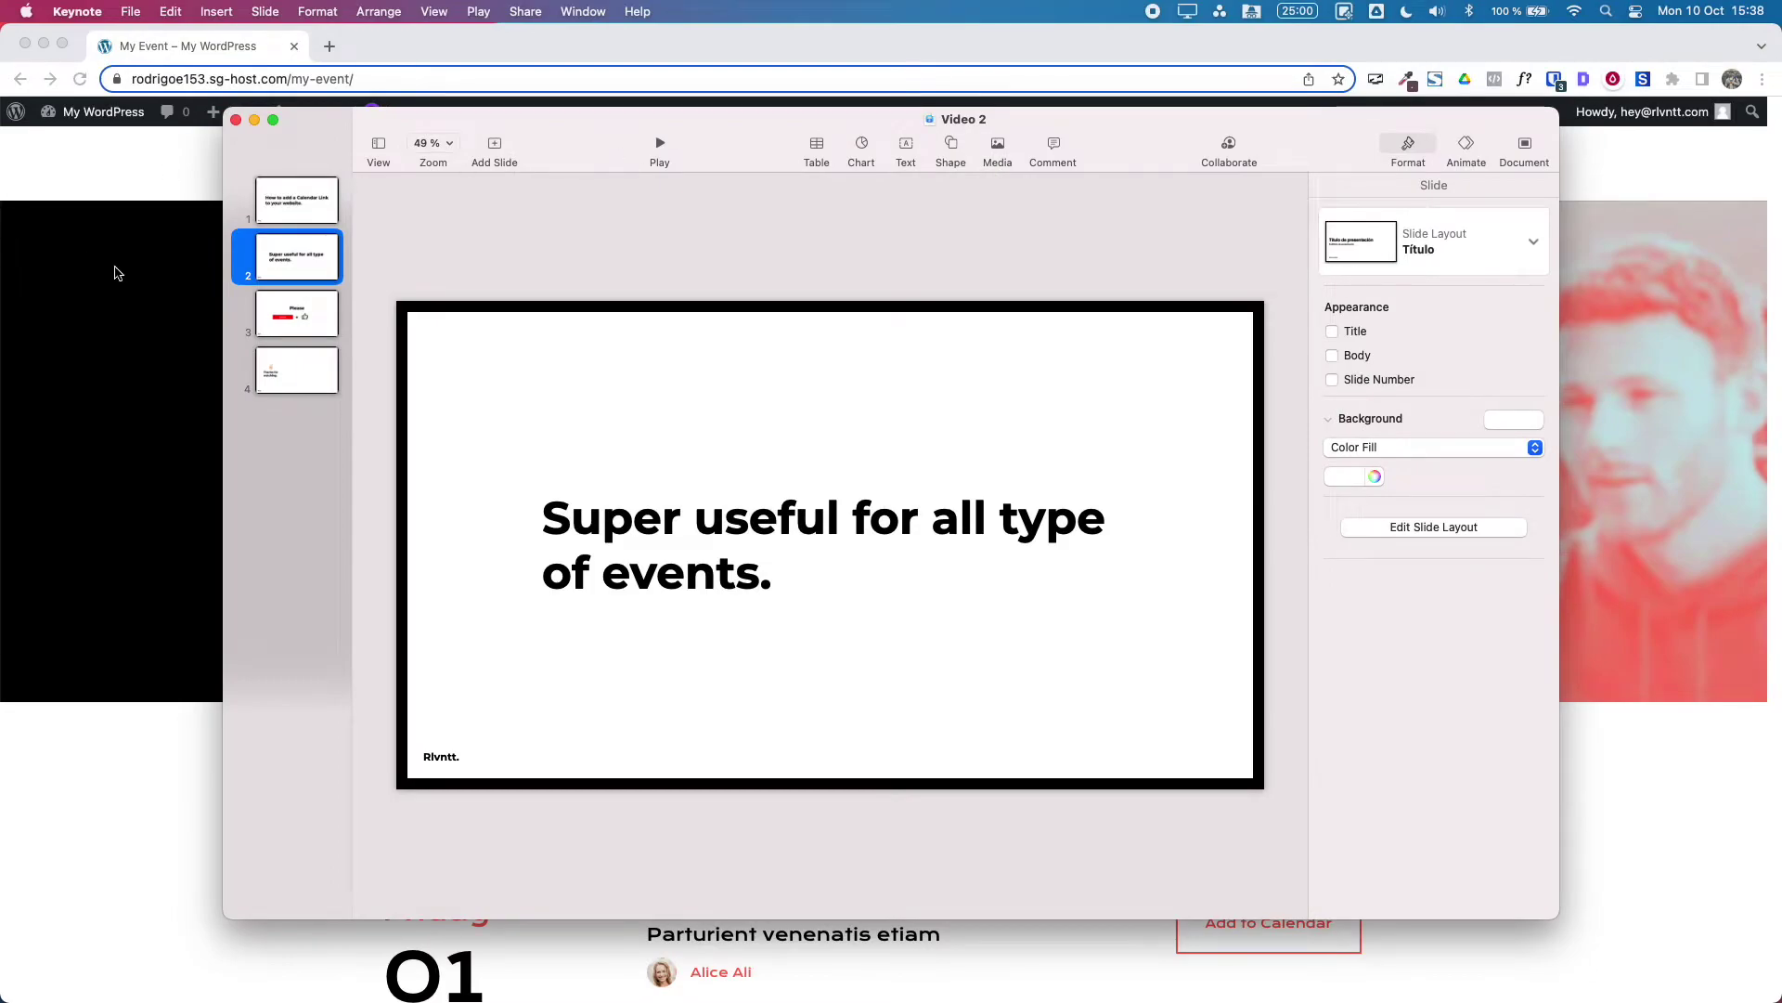
Bring the Divi Summit event page in front of Keynote and scroll through its Event Schedule sessions.
{"action": "left_click", "coordinate": [117, 272]}
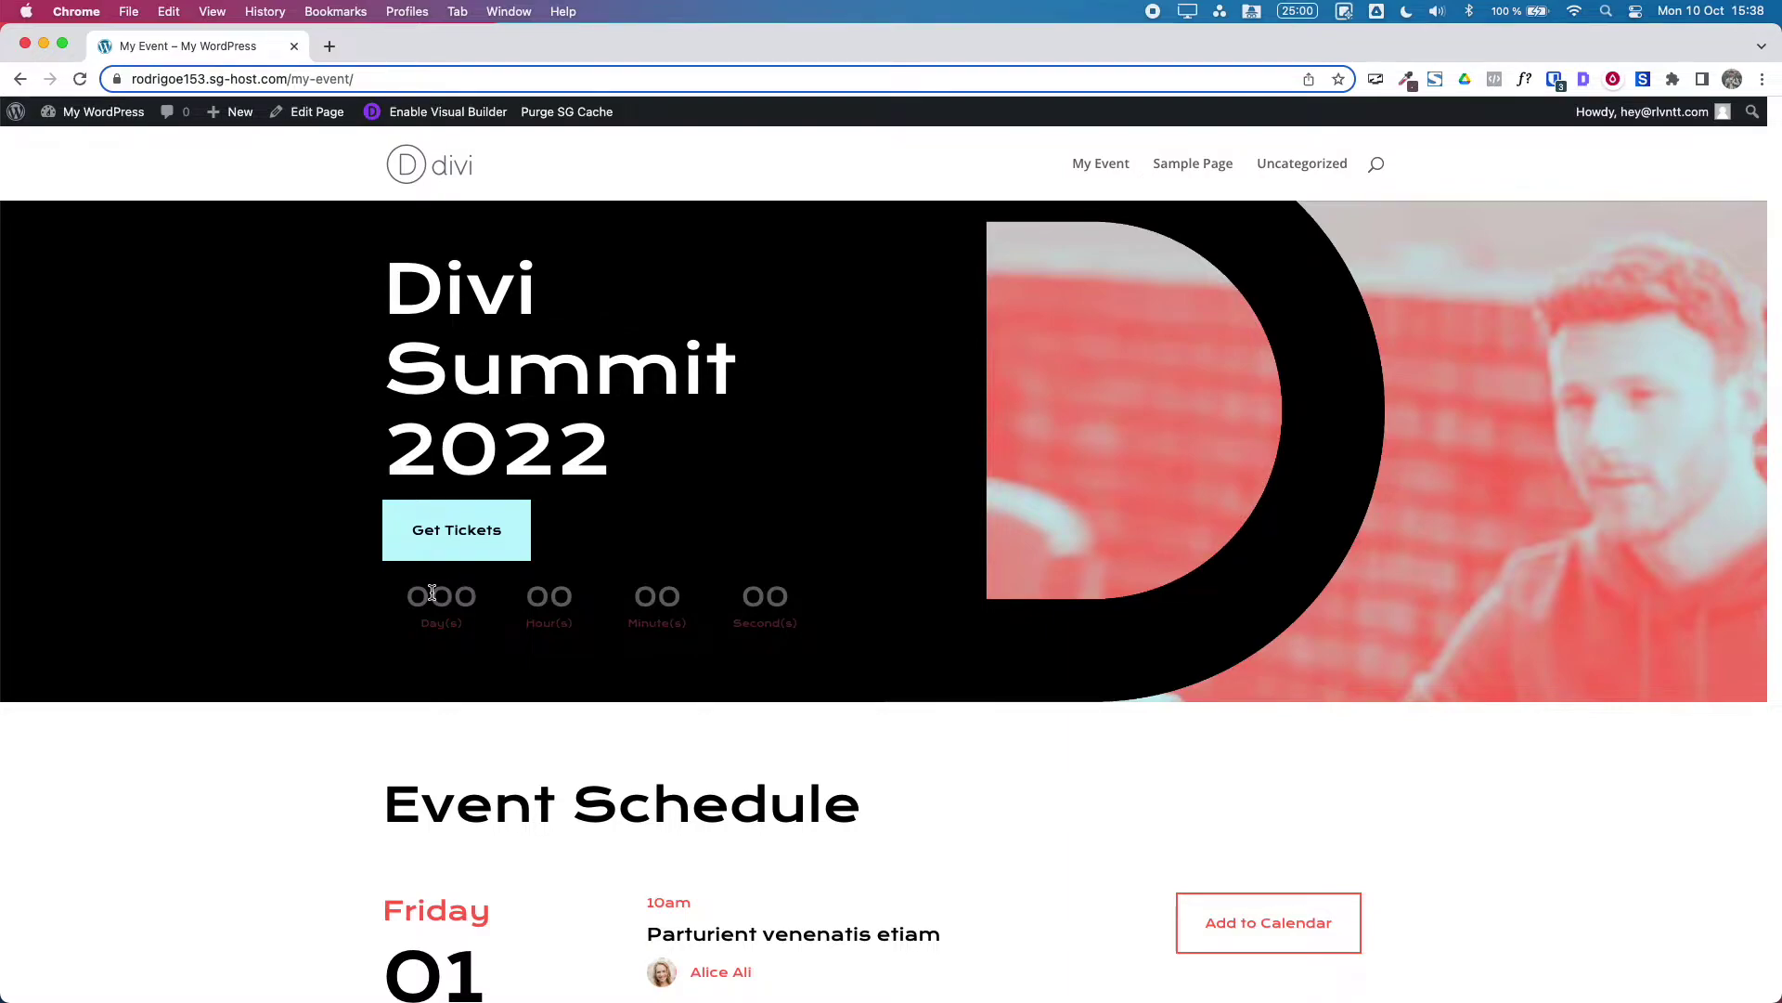
{"action": "scroll", "coordinate": [432, 592], "scroll_direction": "down", "scroll_amount": 3}
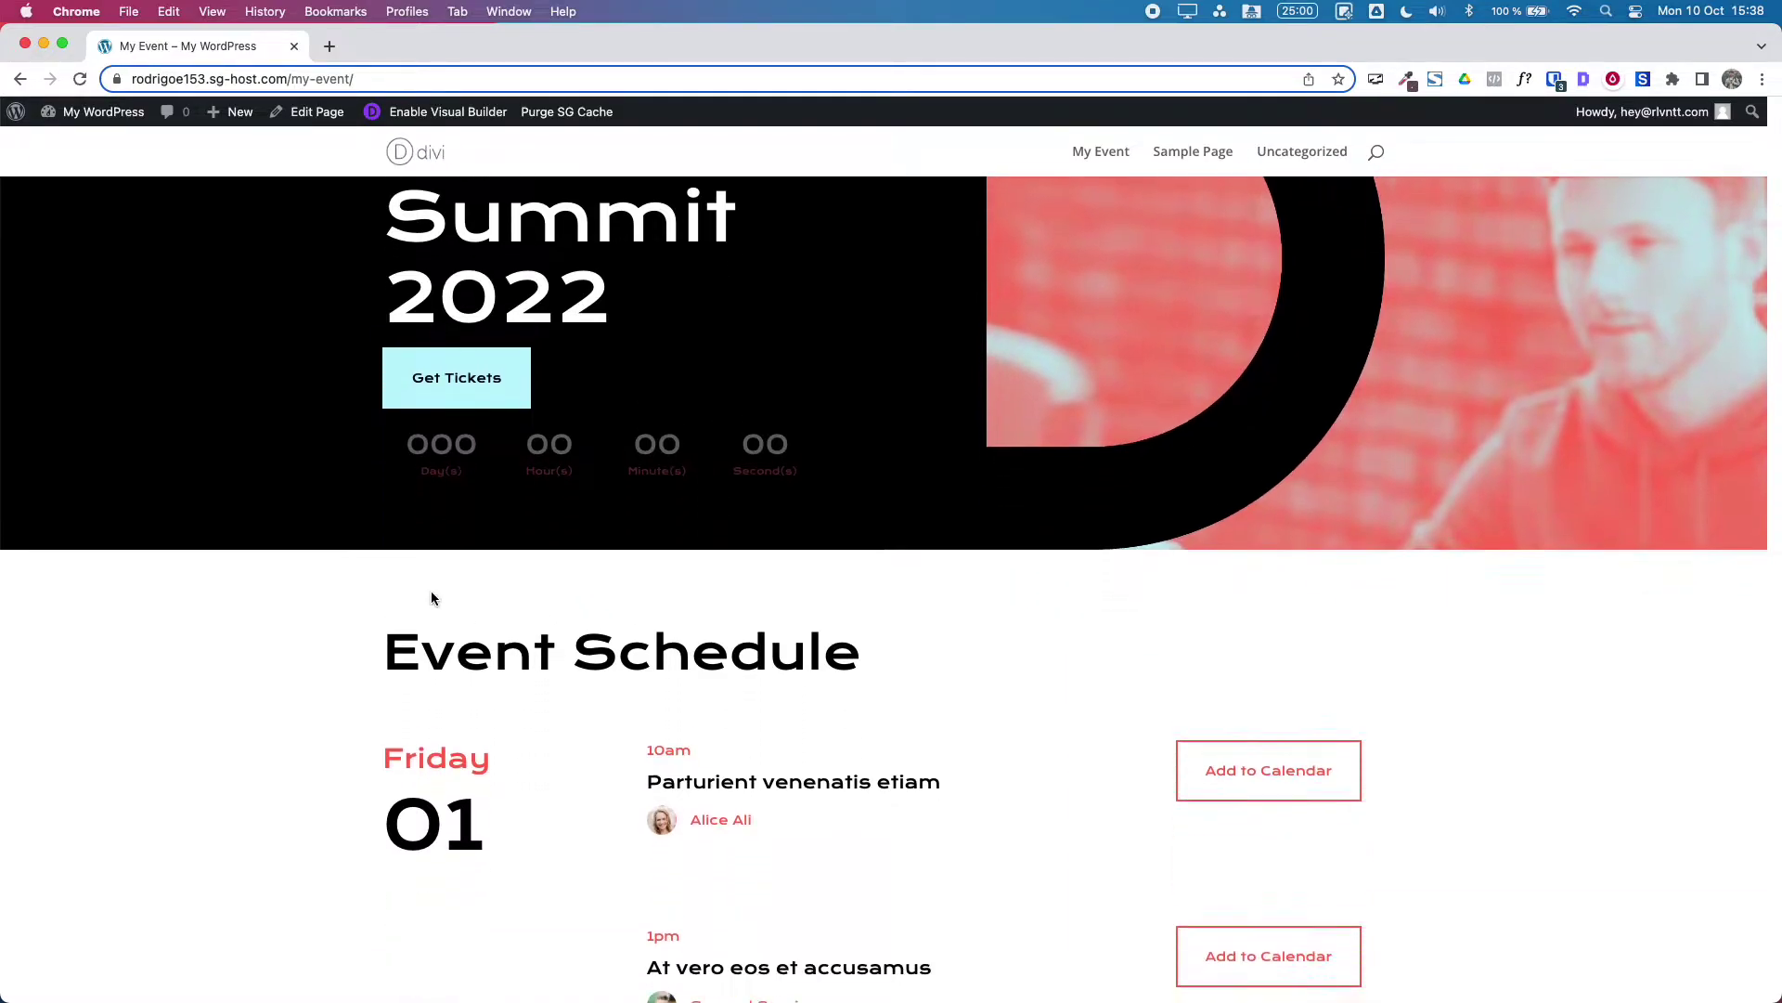
{"action": "scroll", "coordinate": [431, 594], "scroll_direction": "down", "scroll_amount": 1}
{"action": "scroll", "coordinate": [432, 592], "scroll_direction": "down", "scroll_amount": 6}
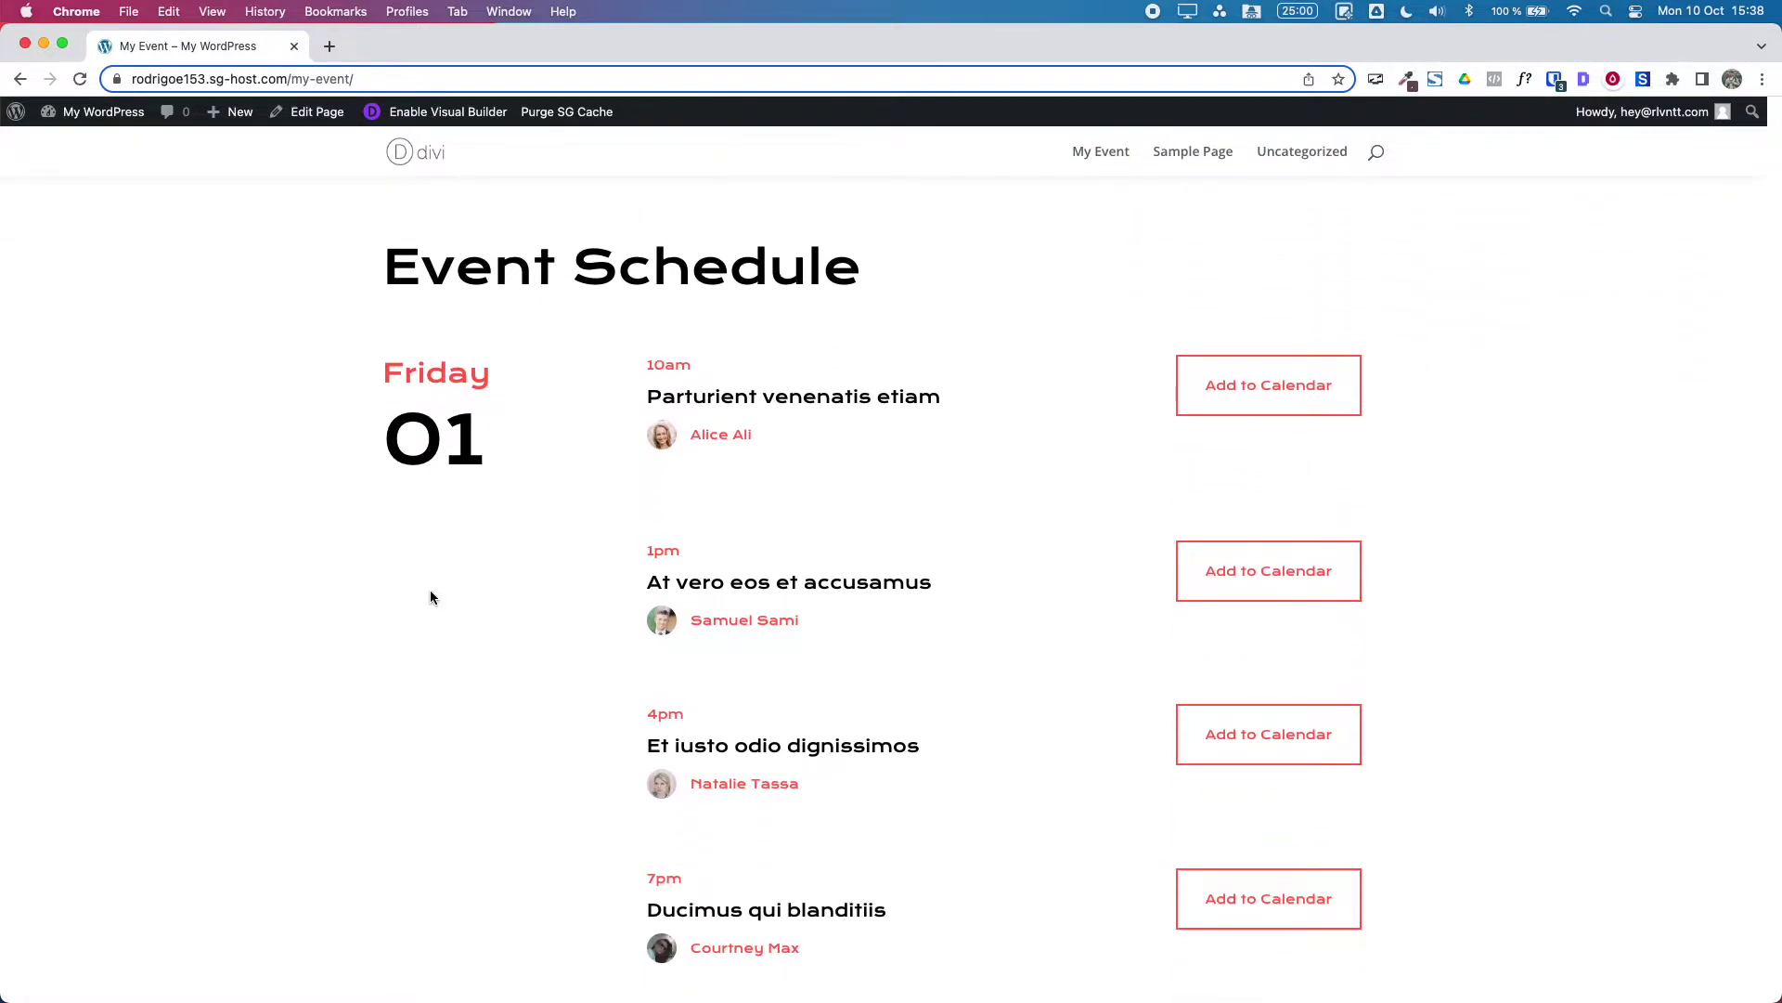
{"action": "scroll", "coordinate": [431, 597], "scroll_direction": "down", "scroll_amount": 6}
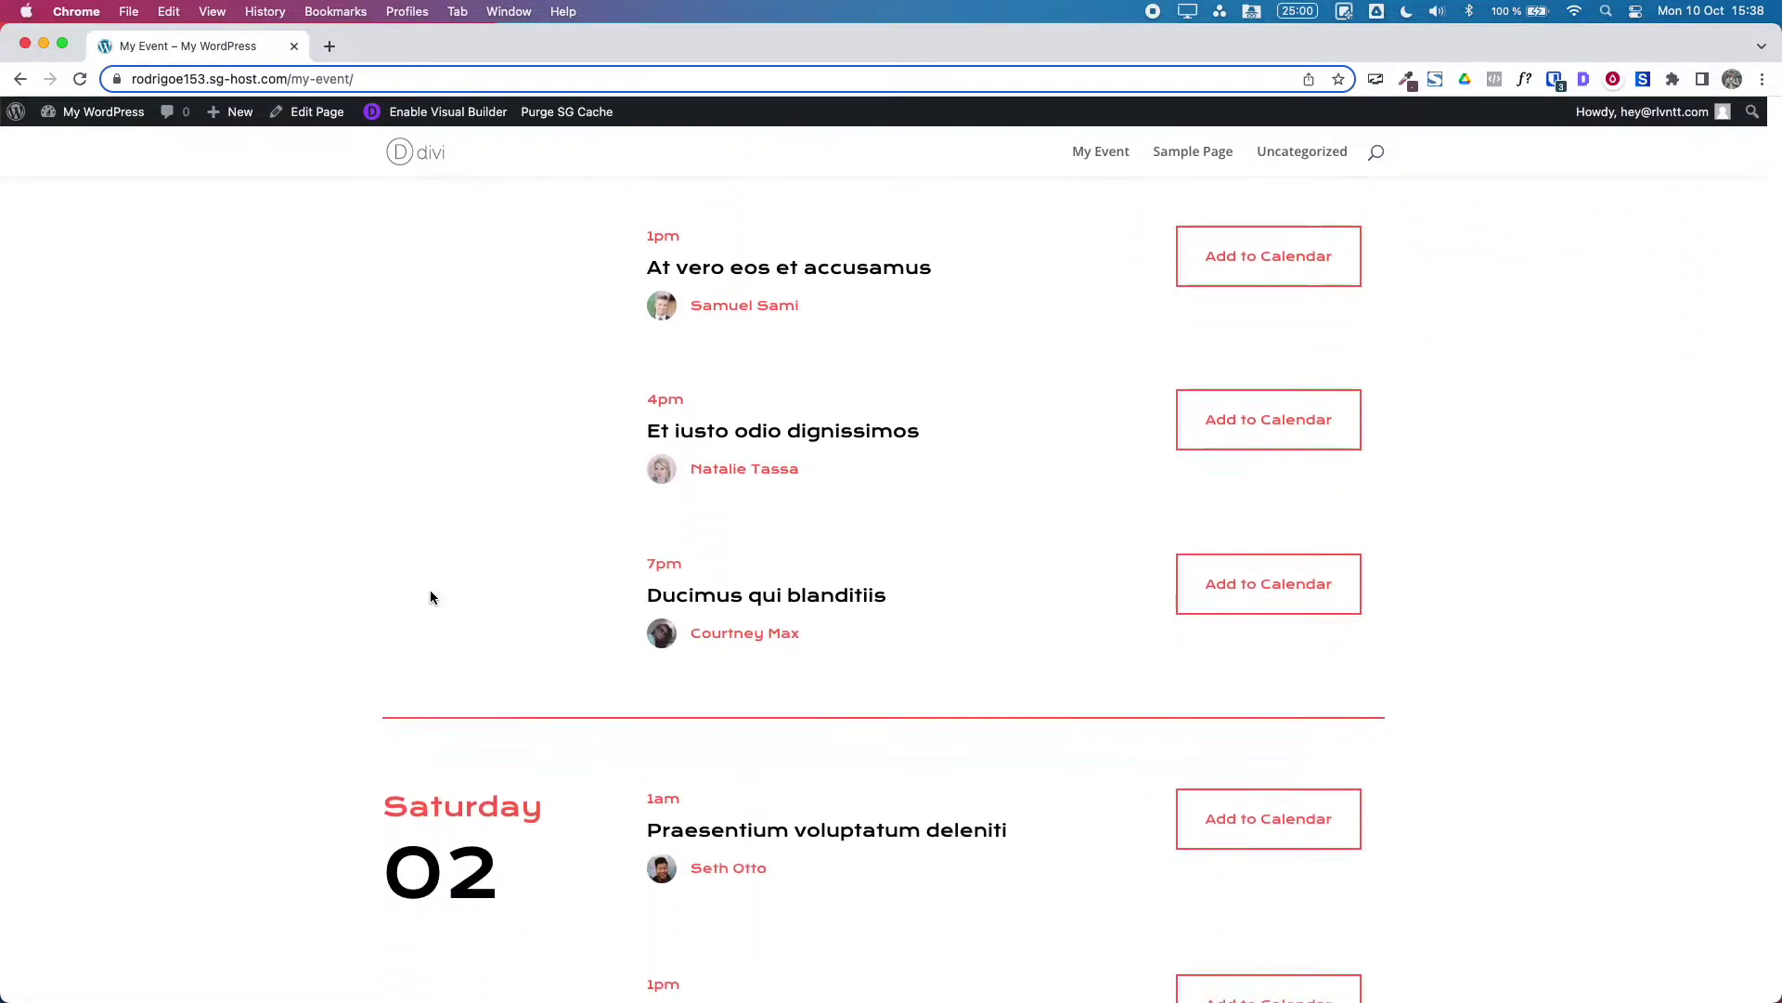
{"action": "scroll", "coordinate": [431, 597], "scroll_direction": "down", "scroll_amount": 2}
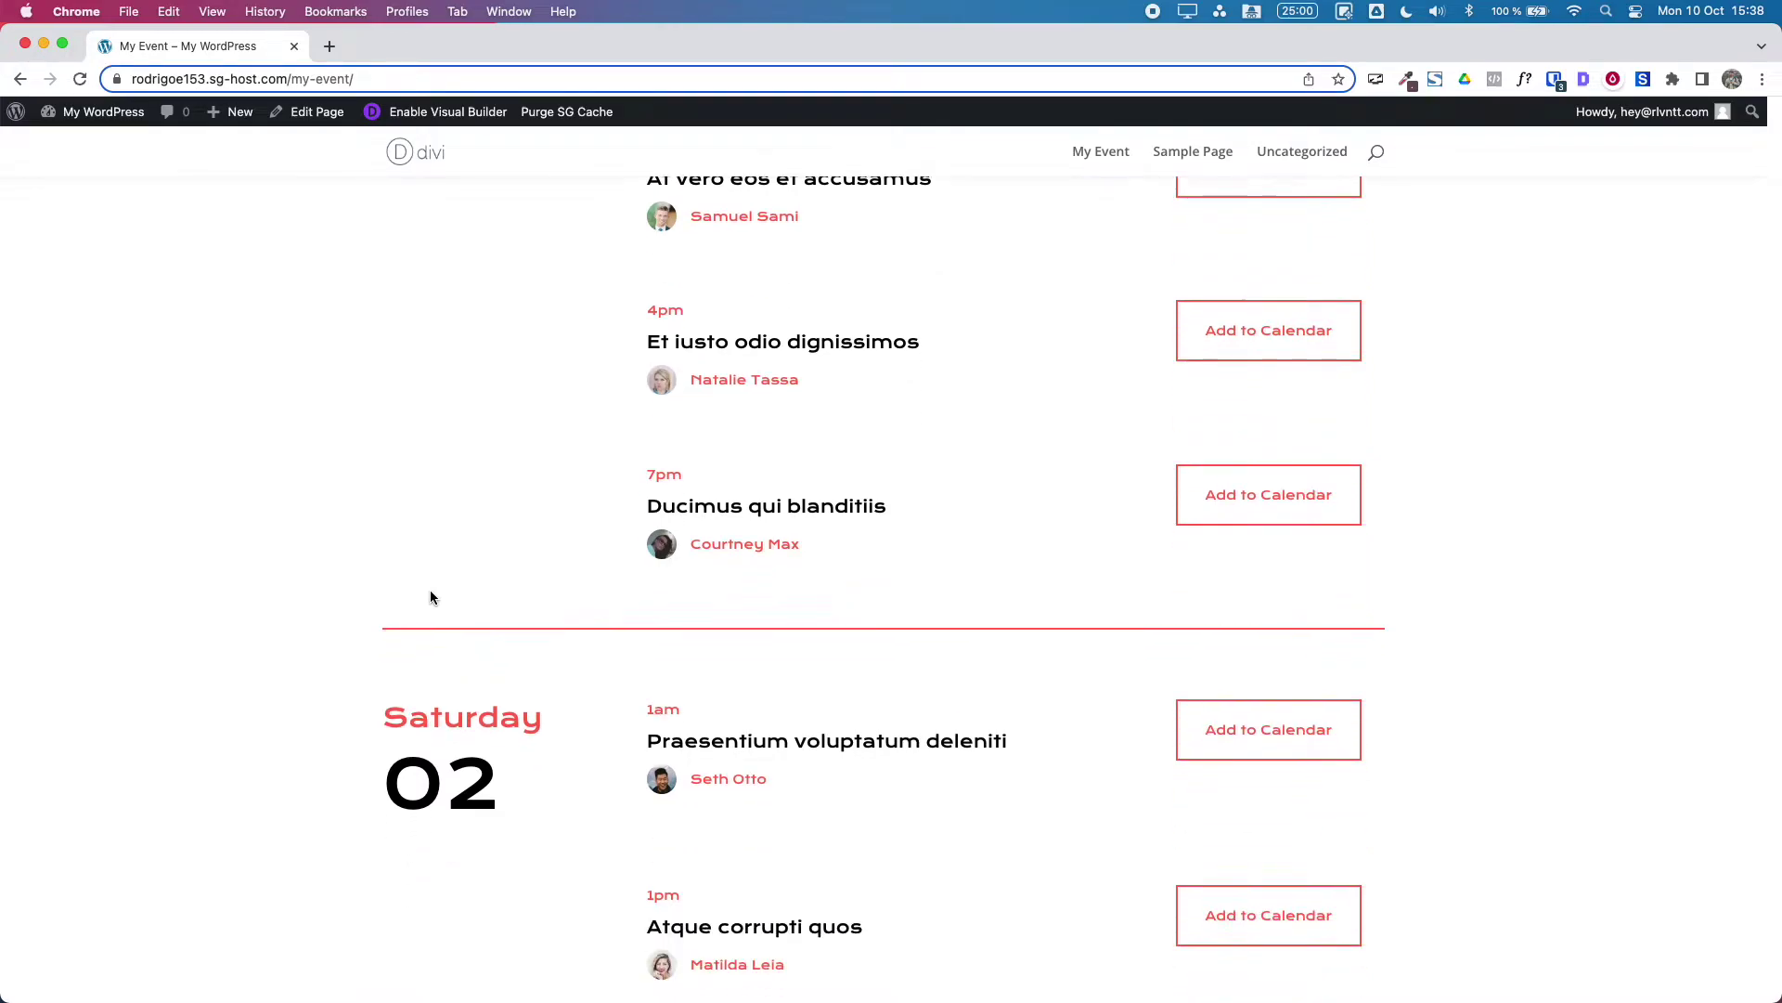
{"action": "scroll", "coordinate": [431, 597], "scroll_direction": "down", "scroll_amount": 1}
{"action": "scroll", "coordinate": [430, 597], "scroll_direction": "down", "scroll_amount": 1}
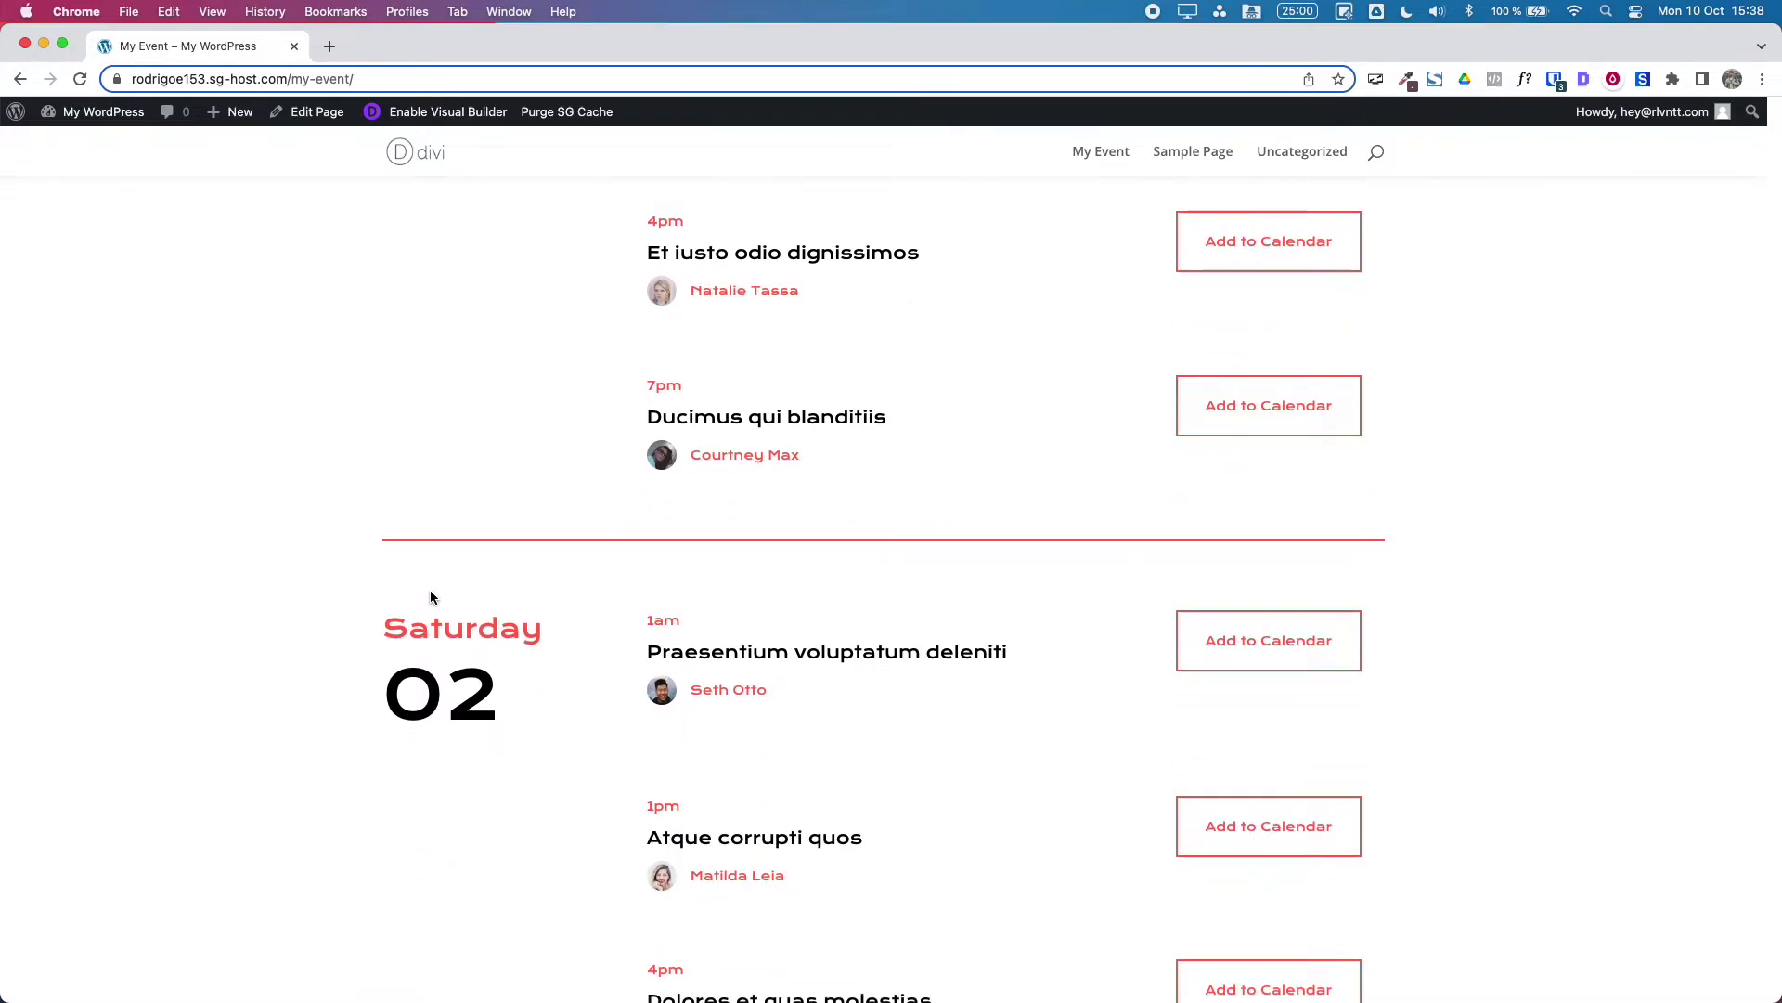
{"action": "scroll", "coordinate": [431, 597], "scroll_direction": "down", "scroll_amount": 6}
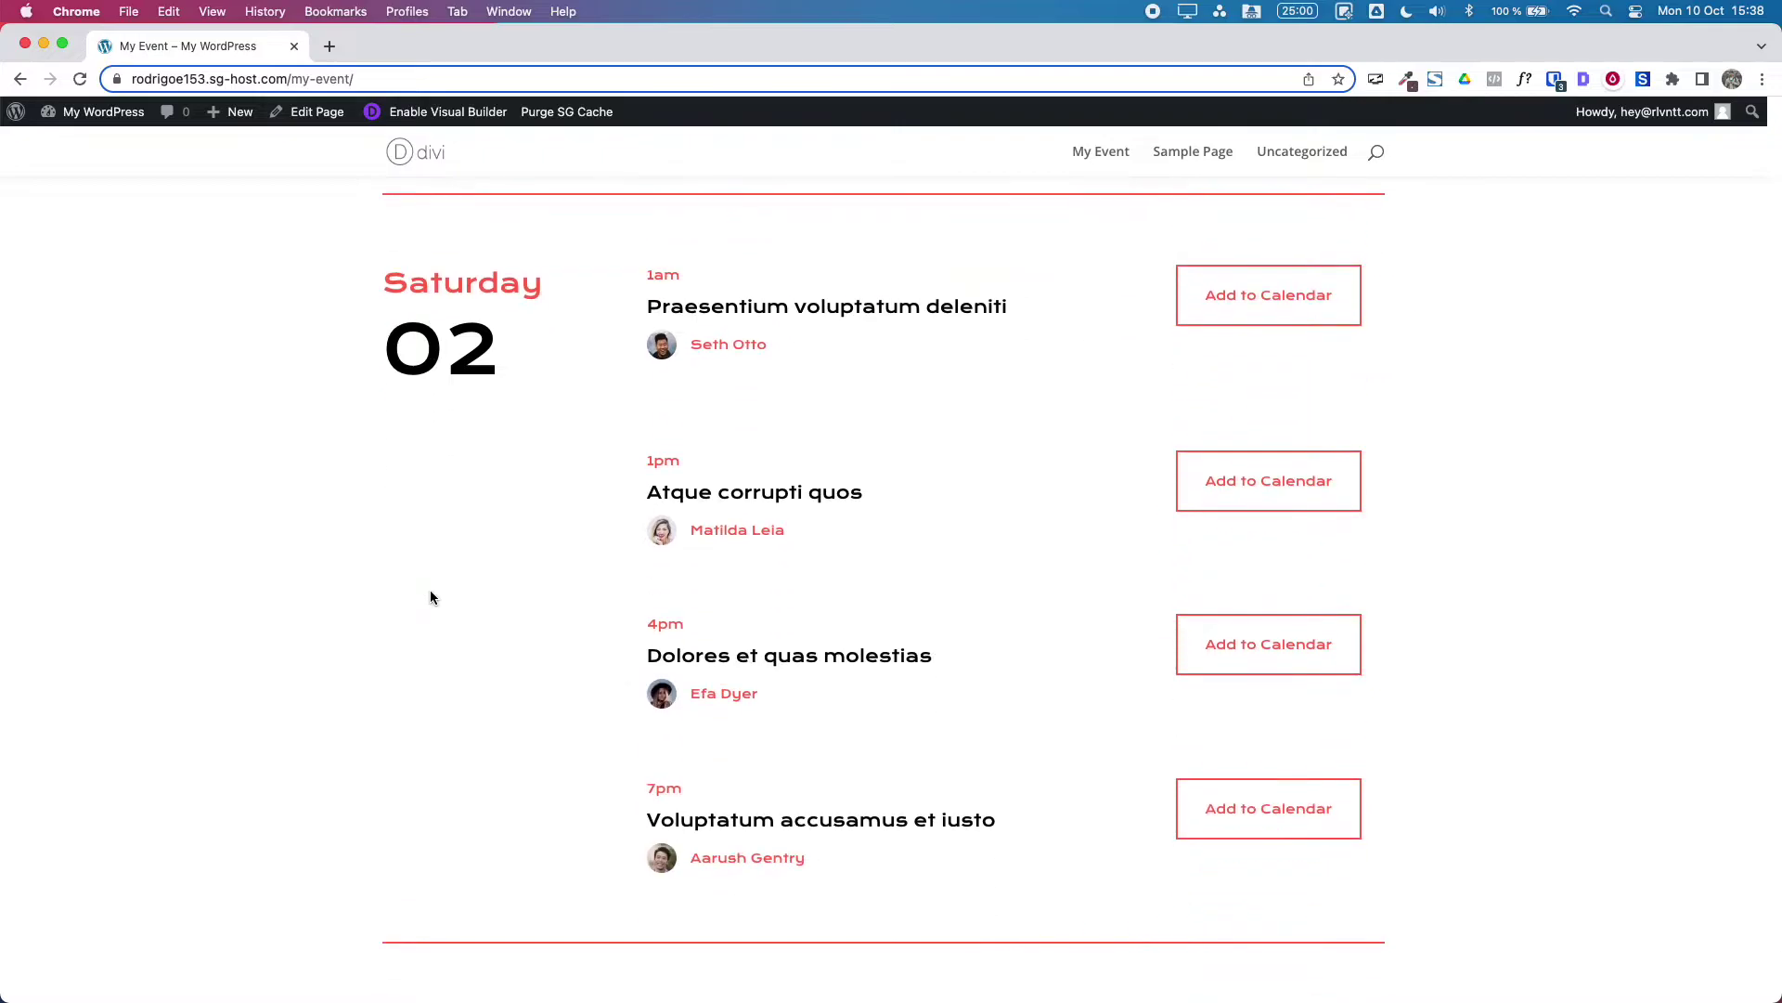
{"action": "scroll", "coordinate": [430, 597], "scroll_direction": "up", "scroll_amount": 10}
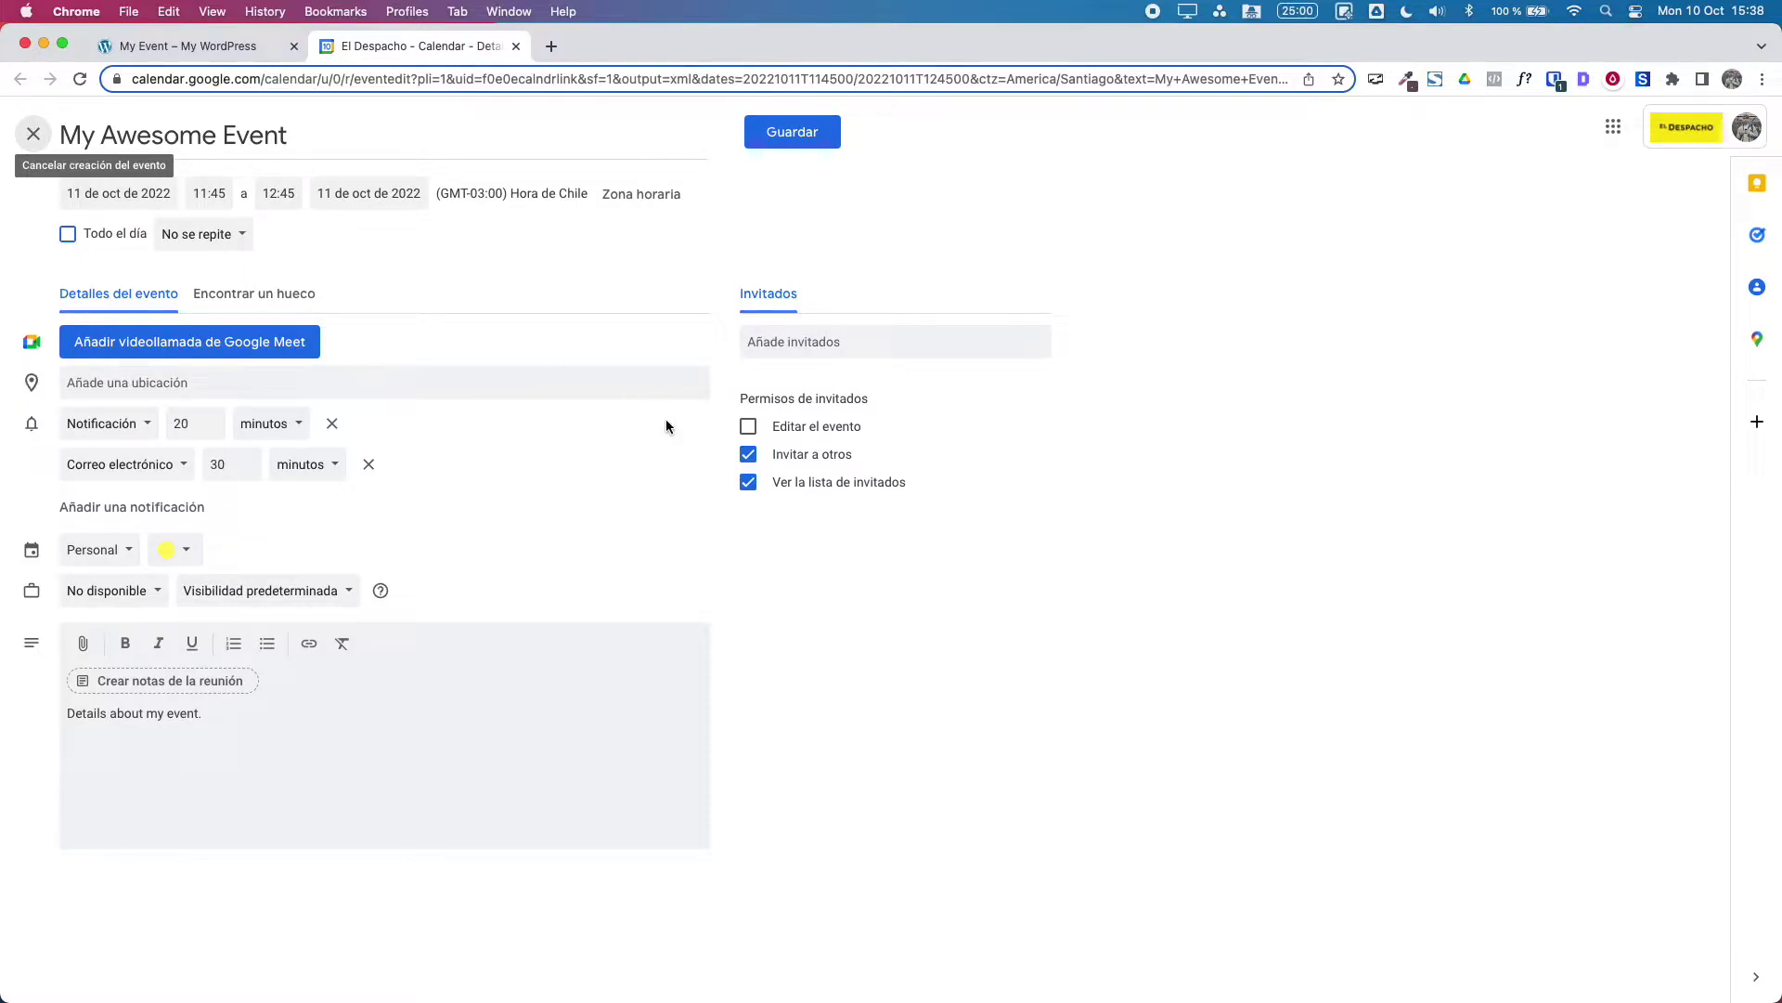
Focus the title of the prefilled My Awesome Event draft for 11 Oct 2022, 11:45–12:45.
{"action": "left_click", "coordinate": [310, 144]}
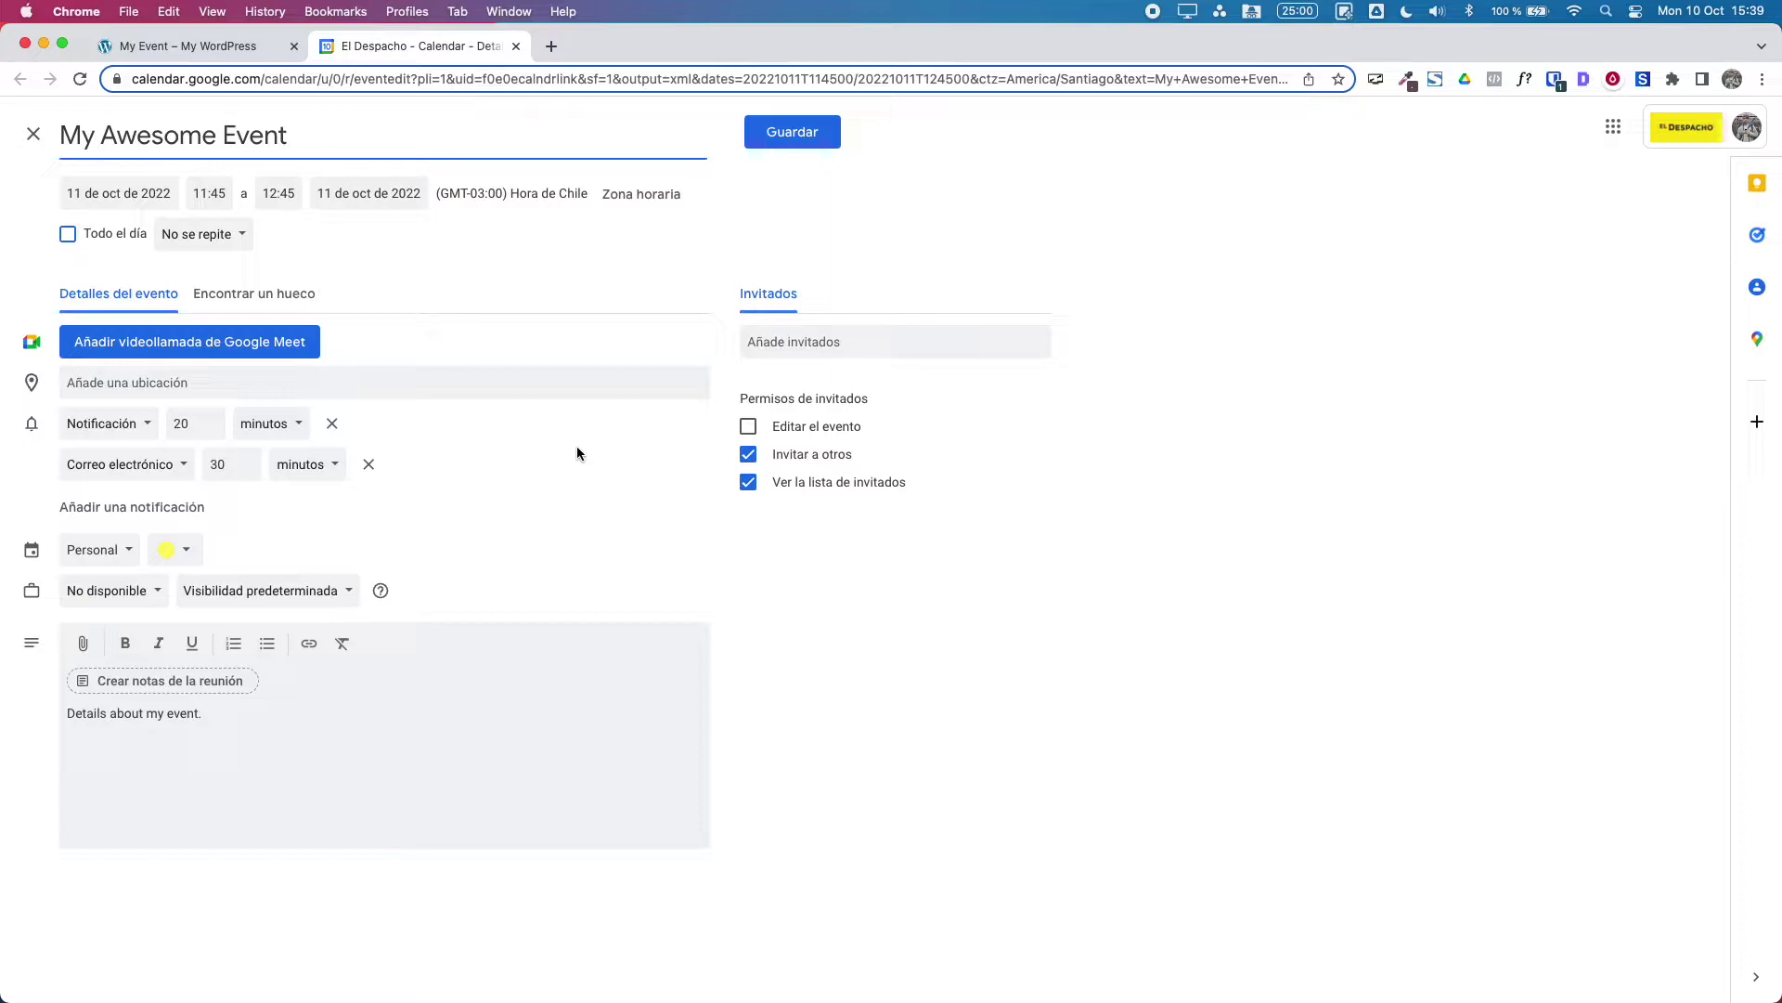
Load calndr.link in a new Chrome tab to reach its Create Event form.
{"action": "key", "text": "super+t"}
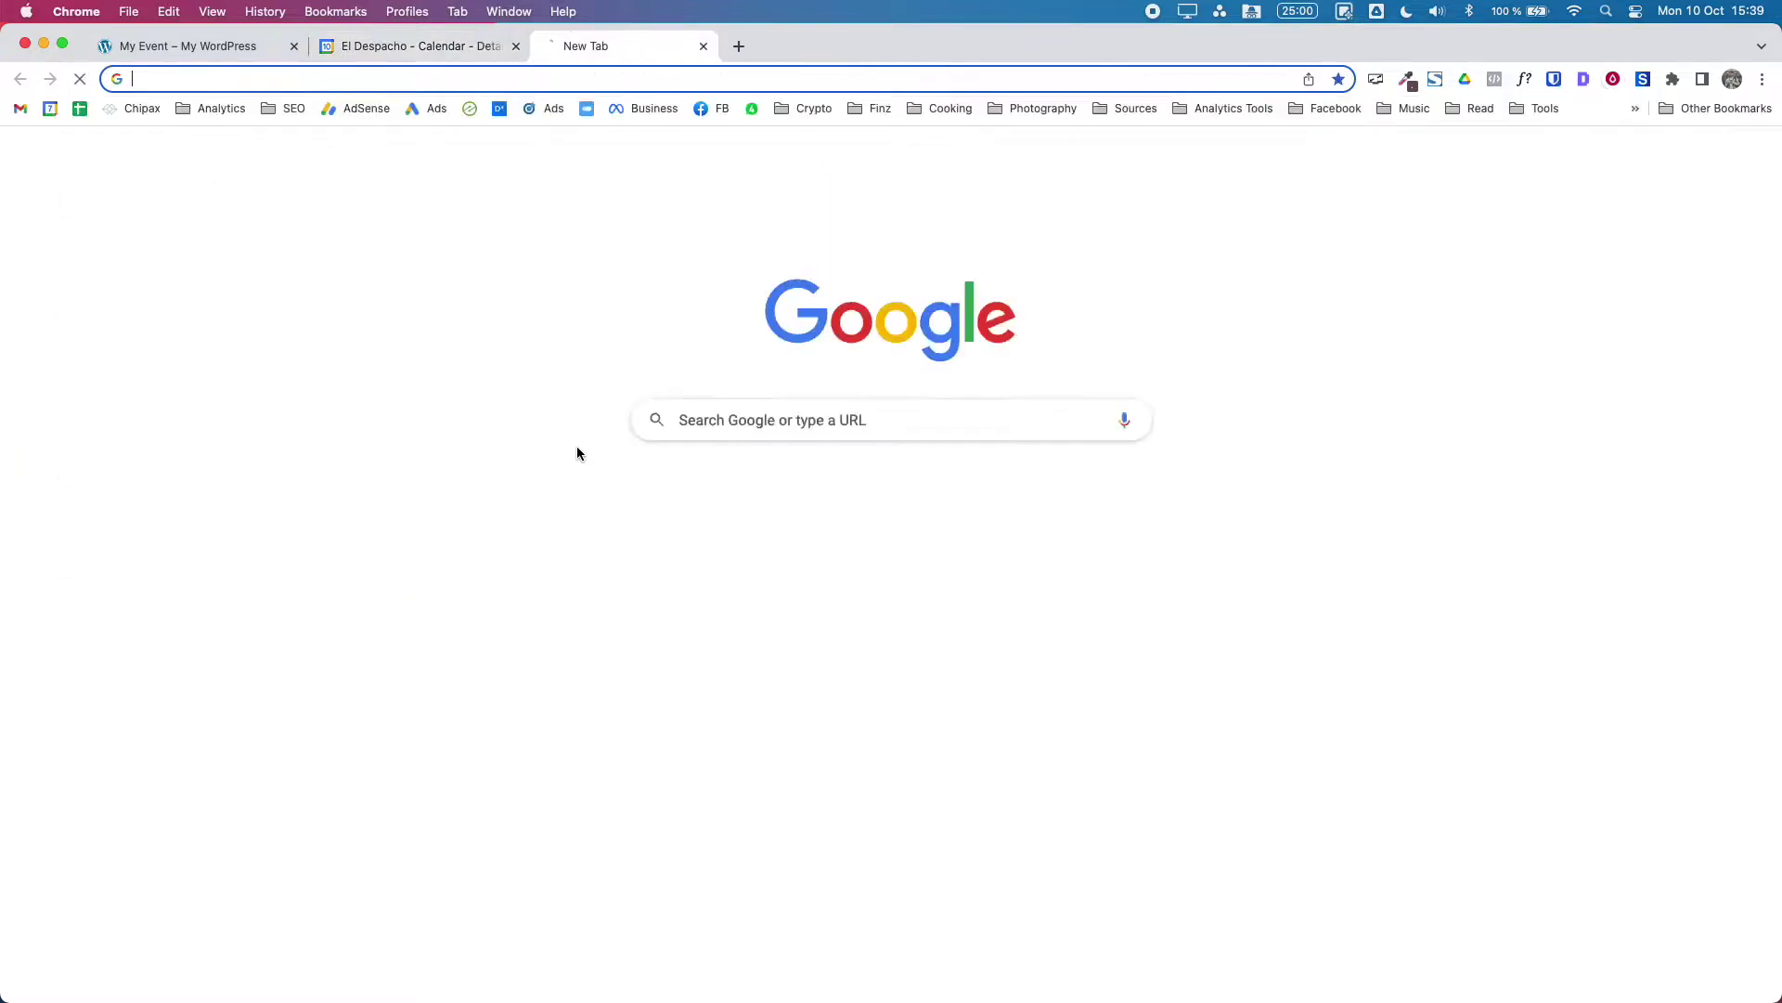
{"action": "type", "text": "https://calndr.link/"}
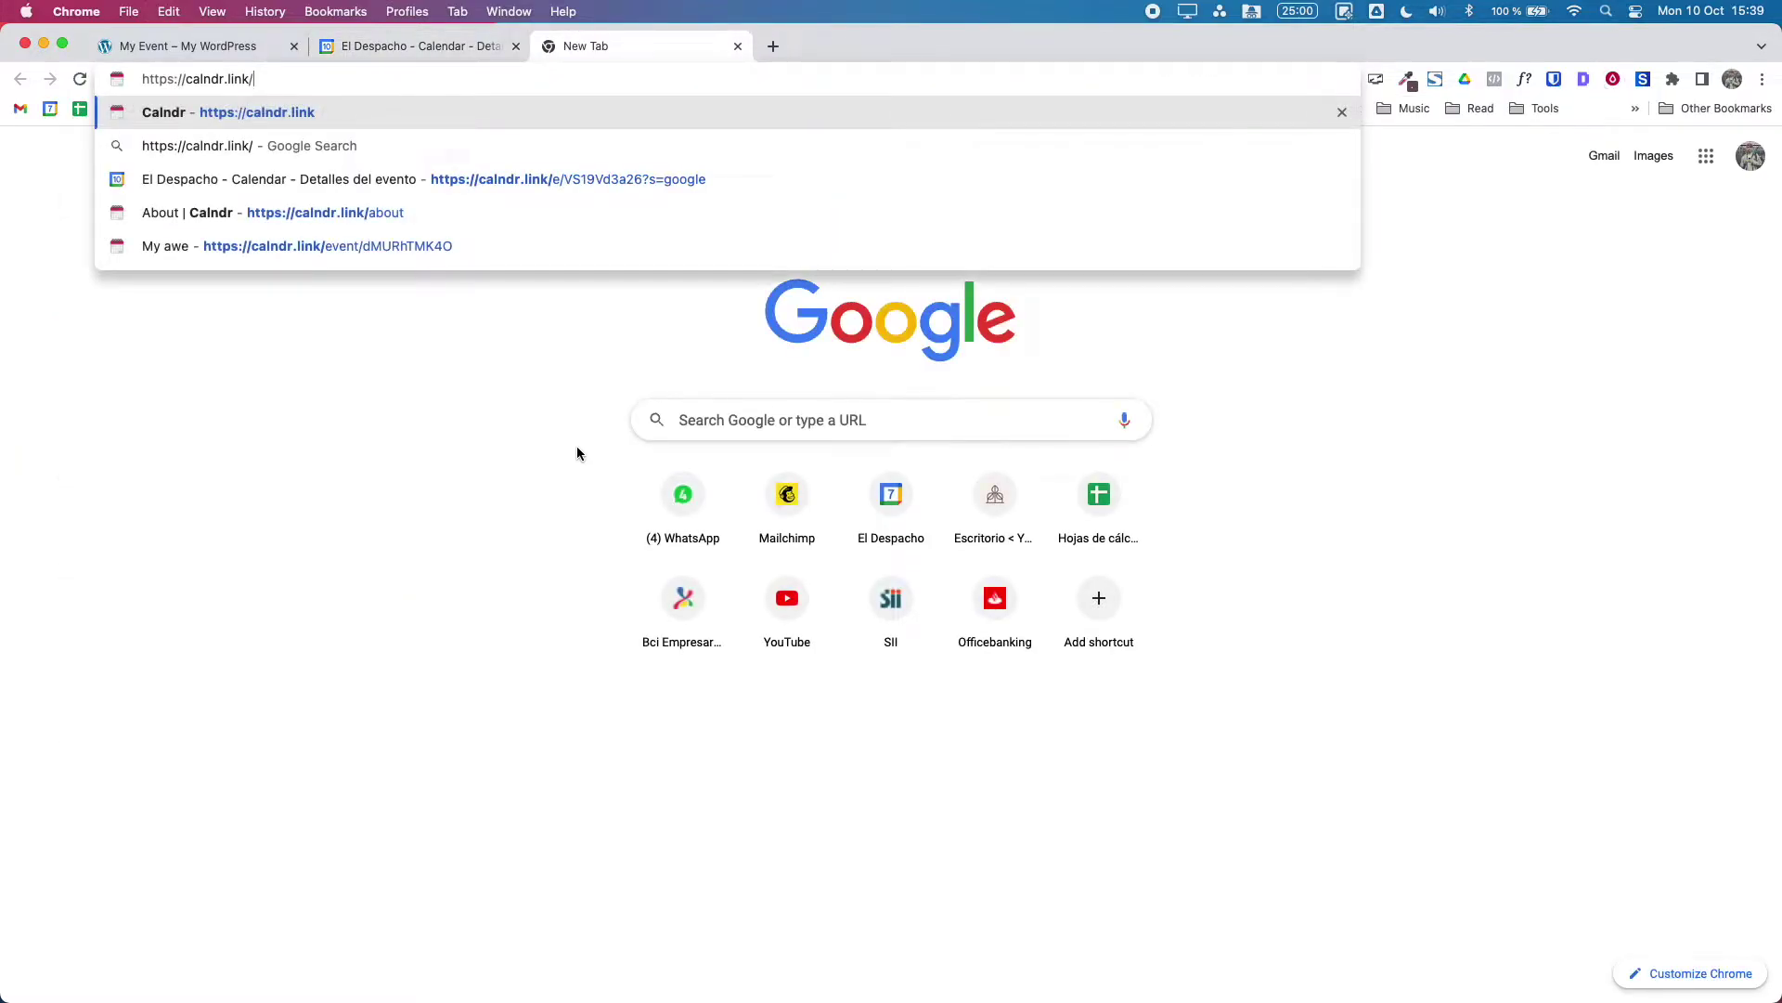
{"action": "key", "text": "Return"}
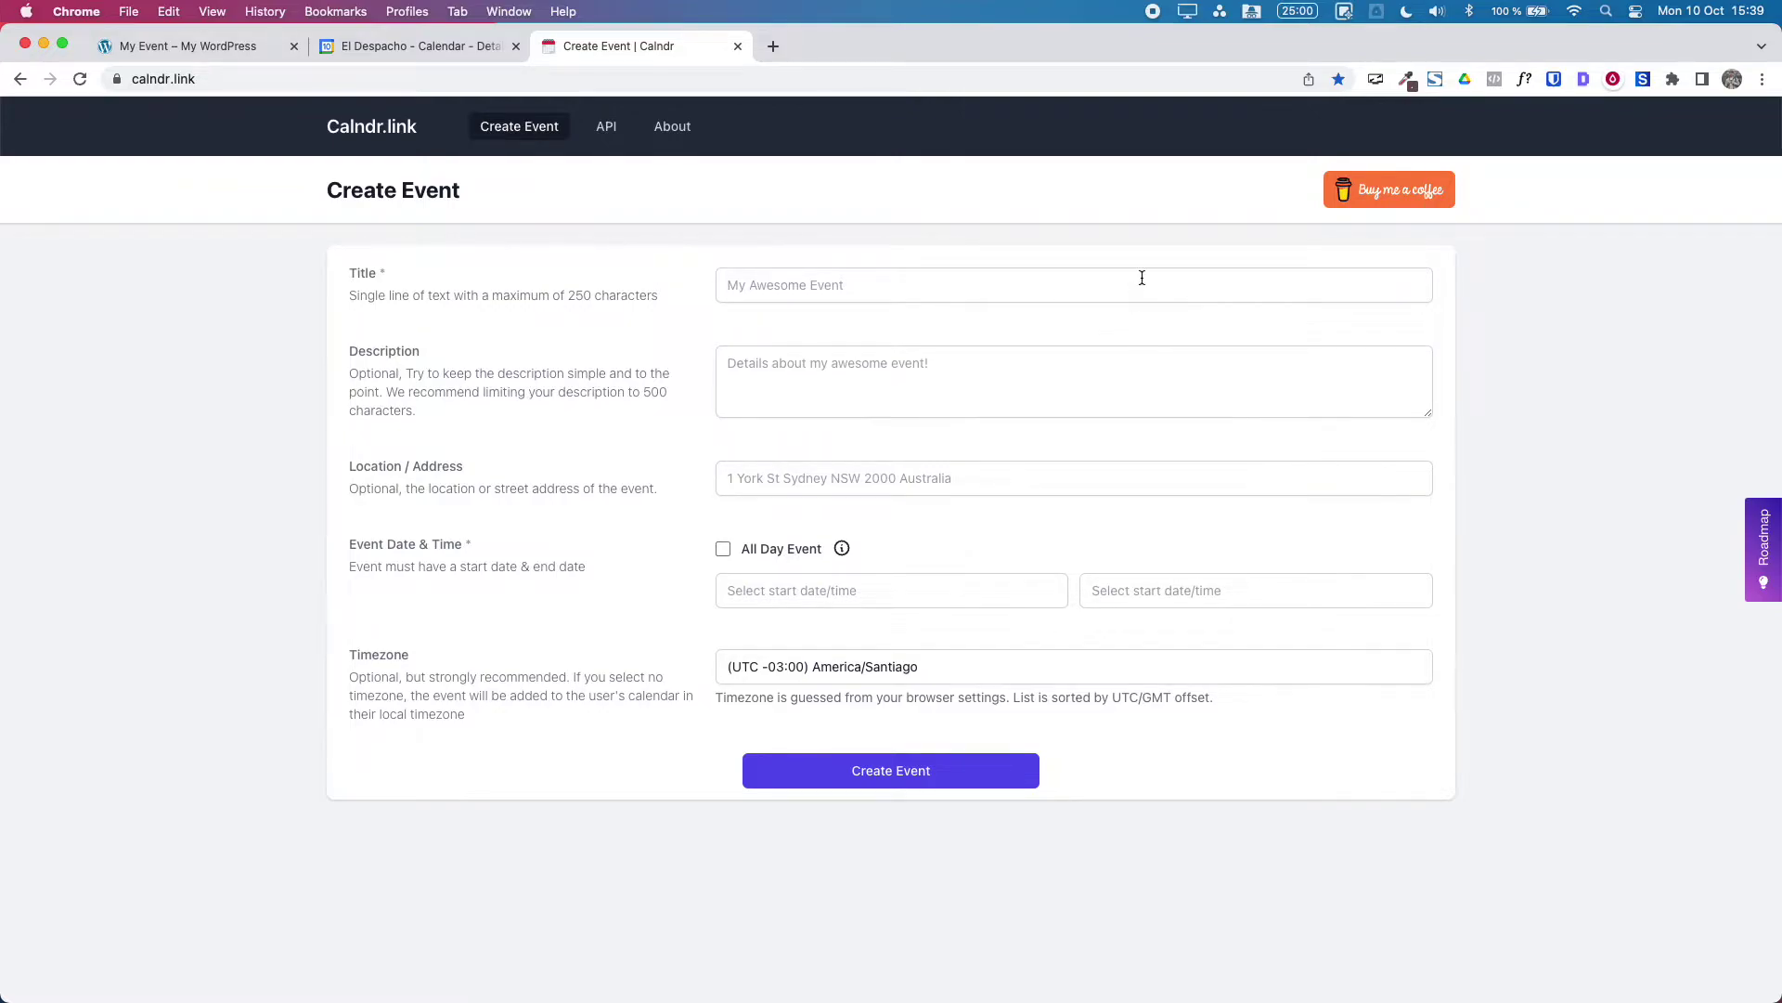
Enter the title 'My awesome event' and description 'Details of the event' in the Calndr.link form.
{"action": "left_click", "coordinate": [908, 284]}
{"action": "type", "text": "M"}
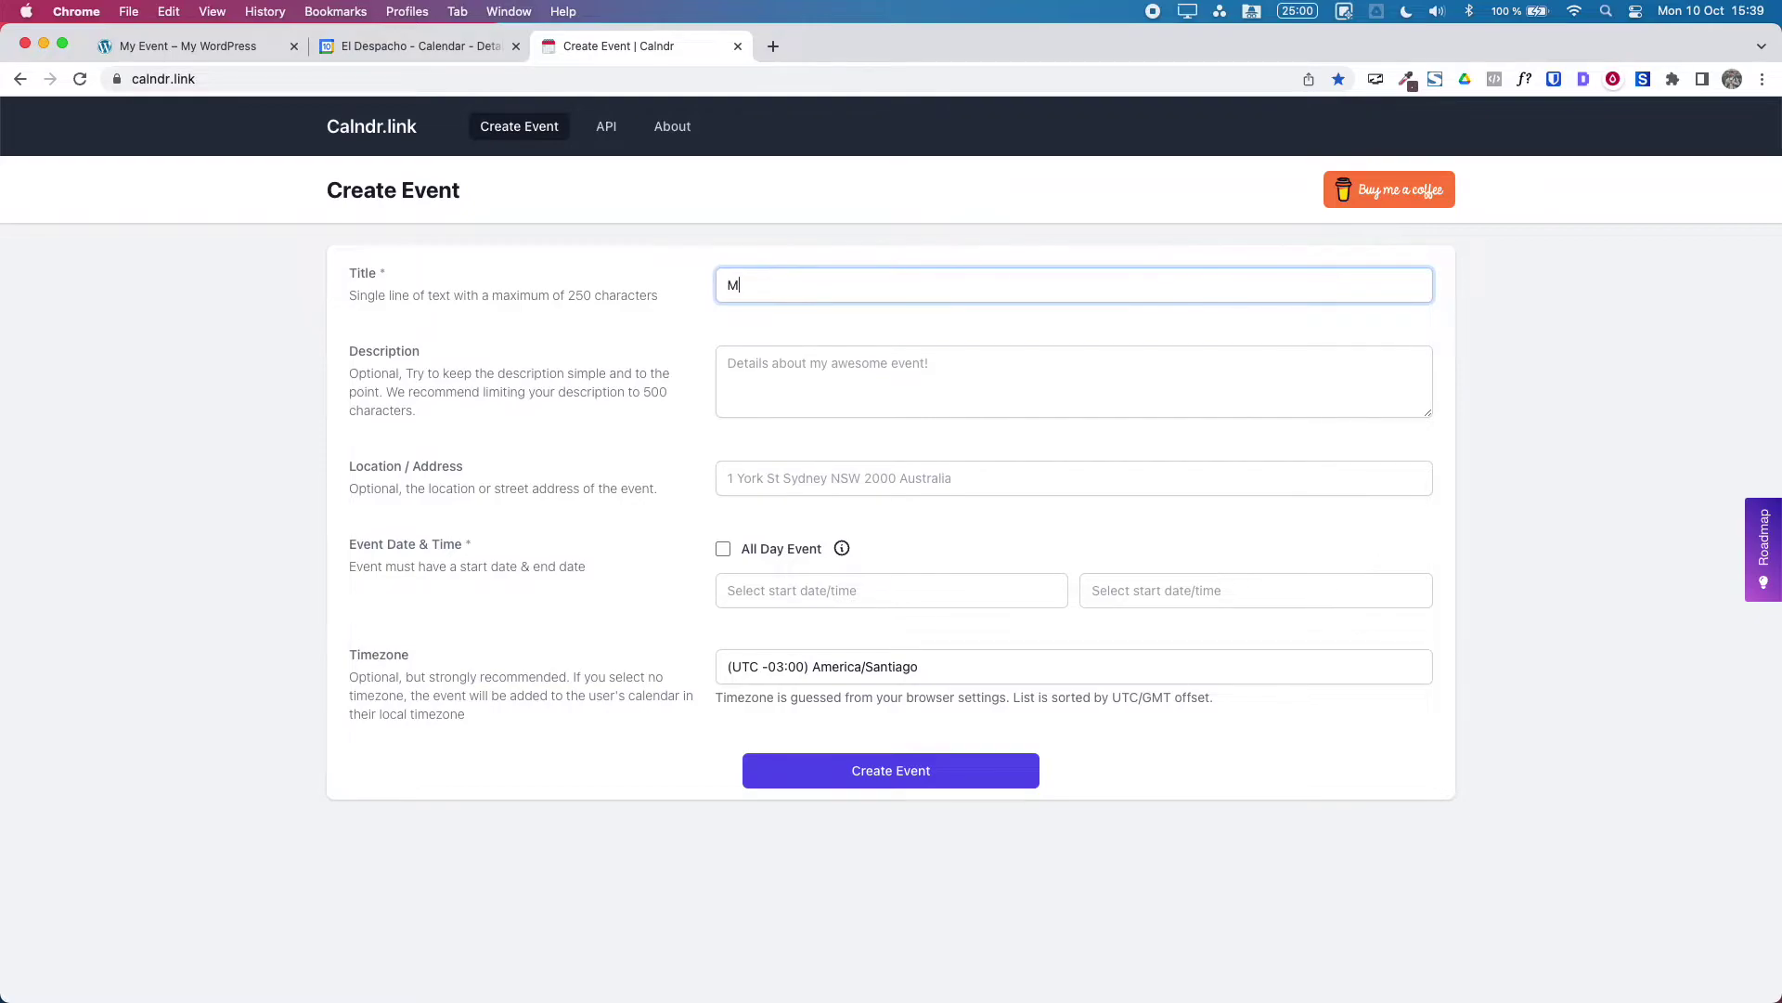
{"action": "type", "text": "y awesome event"}
{"action": "key", "text": "Tab"}
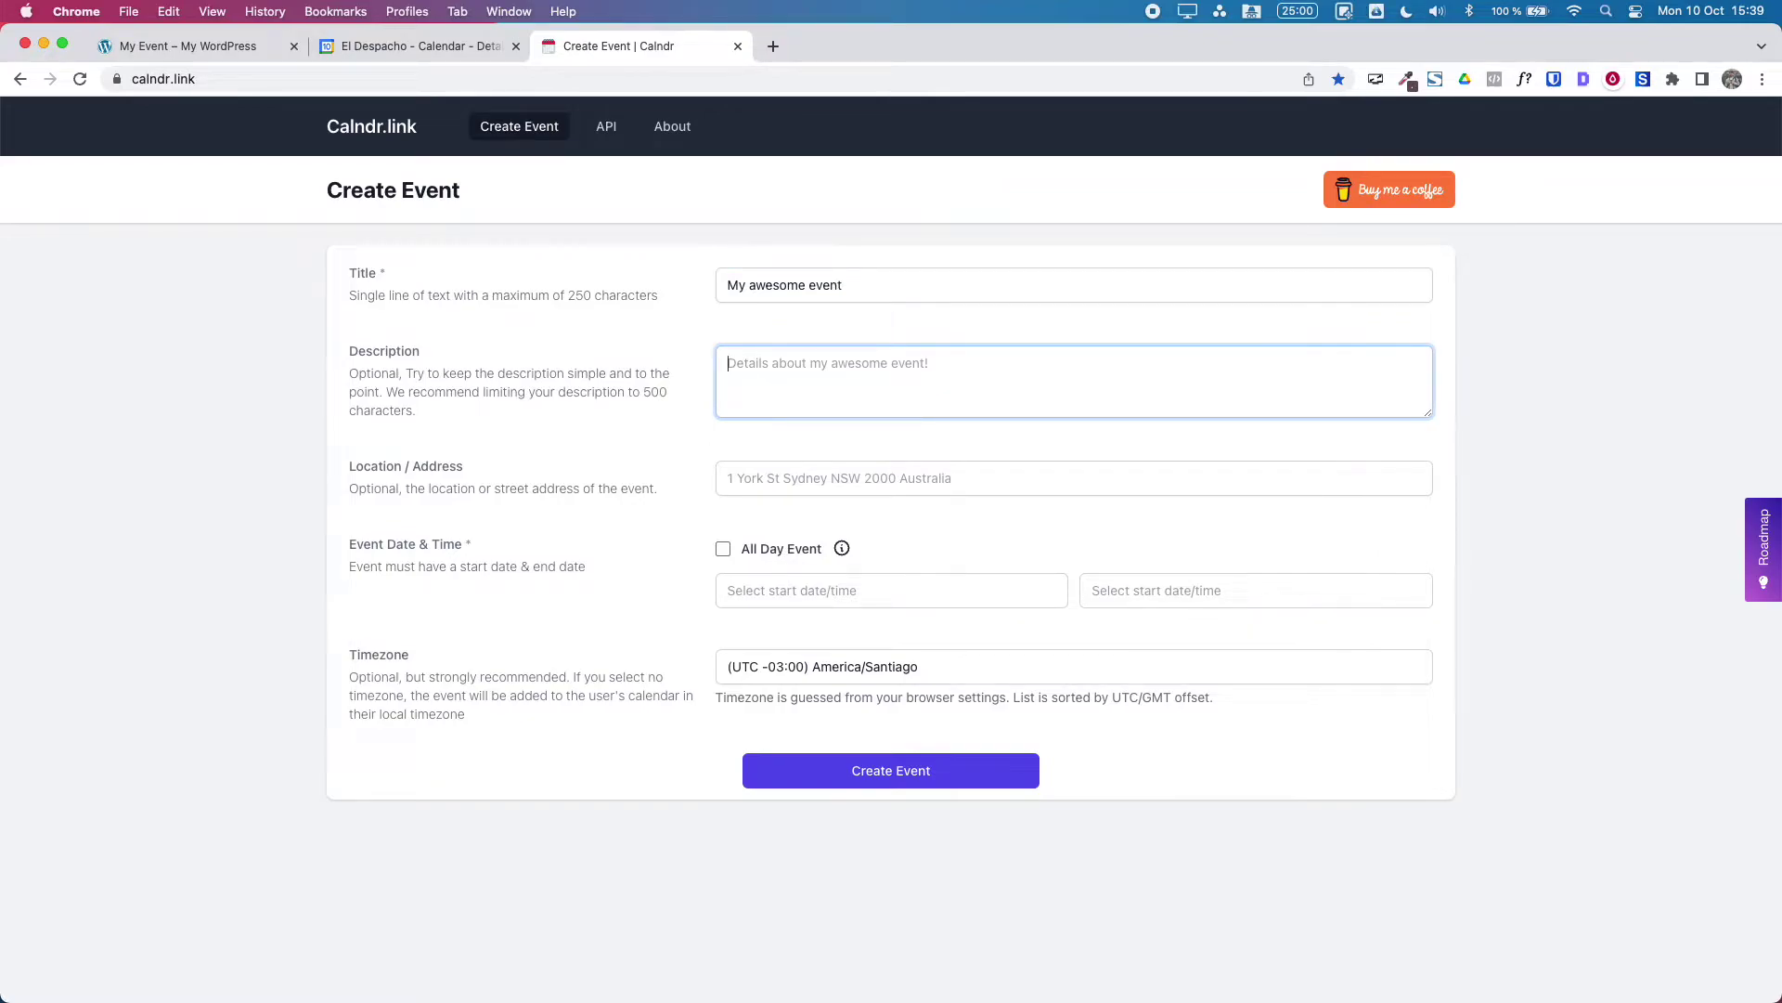
{"action": "type", "text": "Details of the event"}
{"action": "key", "text": "Tab"}
Set the event start to Oct 11, 2022, 3:39 PM, keeping the America/Santiago timezone.
{"action": "left_click", "coordinate": [776, 591]}
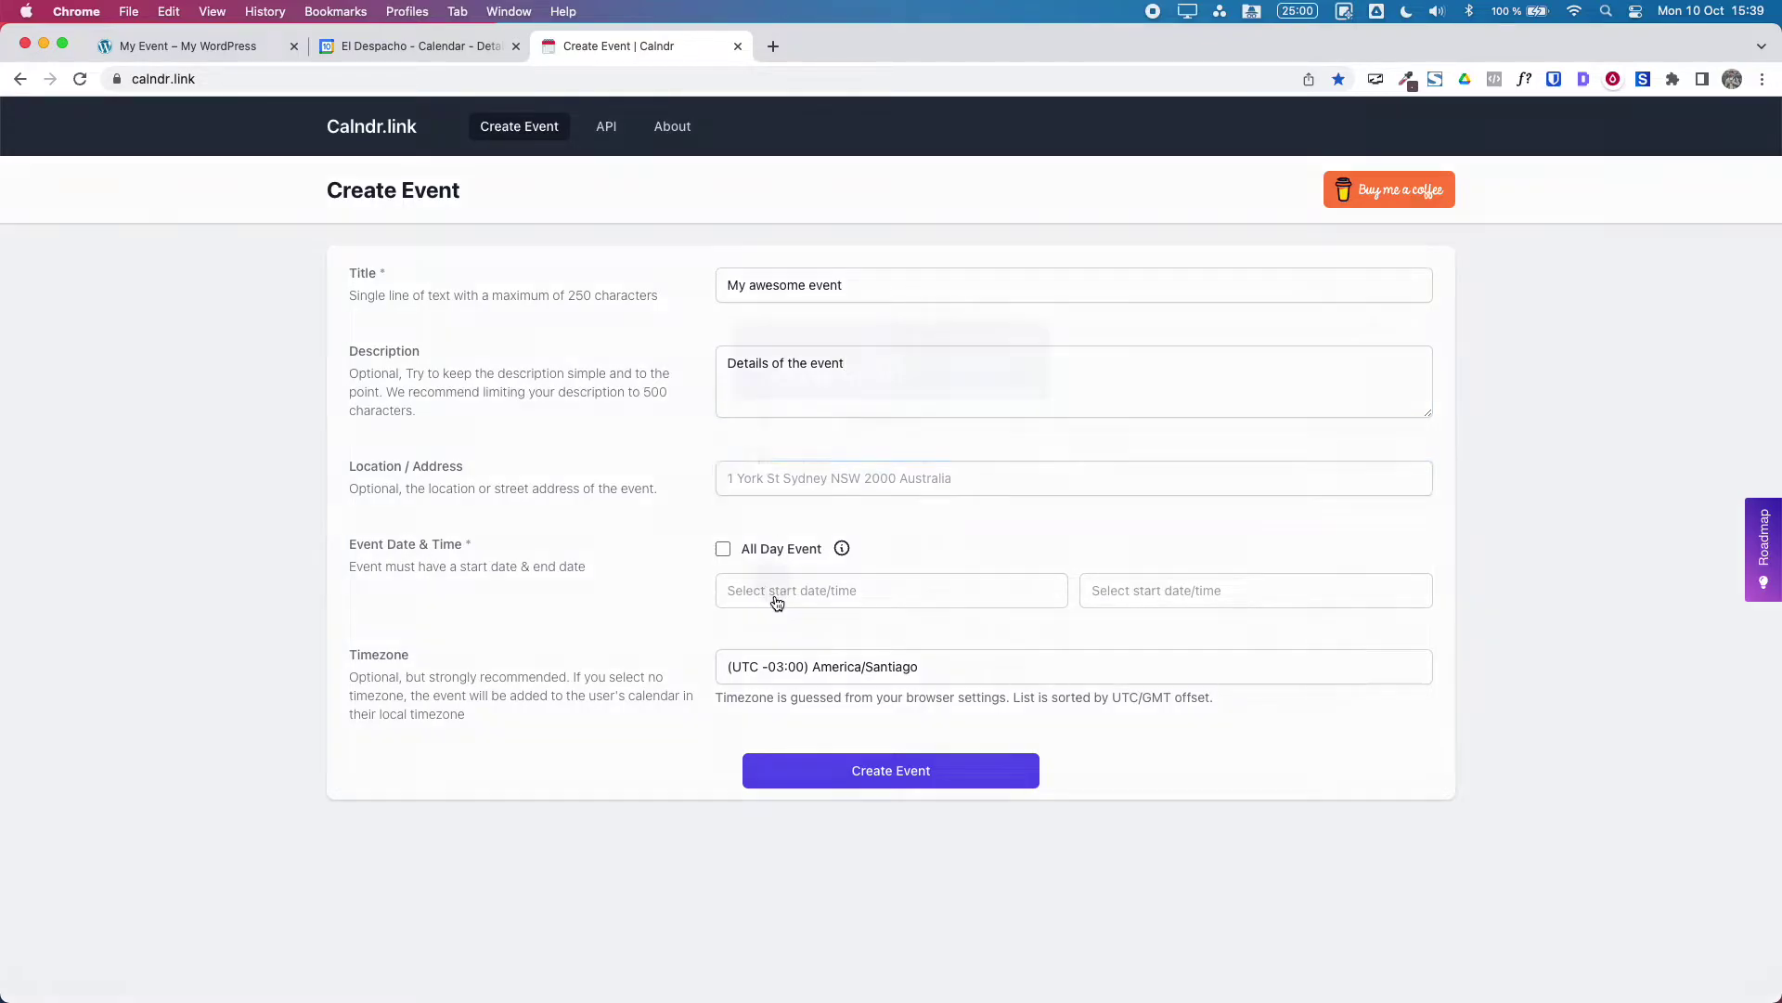
{"action": "left_click", "coordinate": [813, 589]}
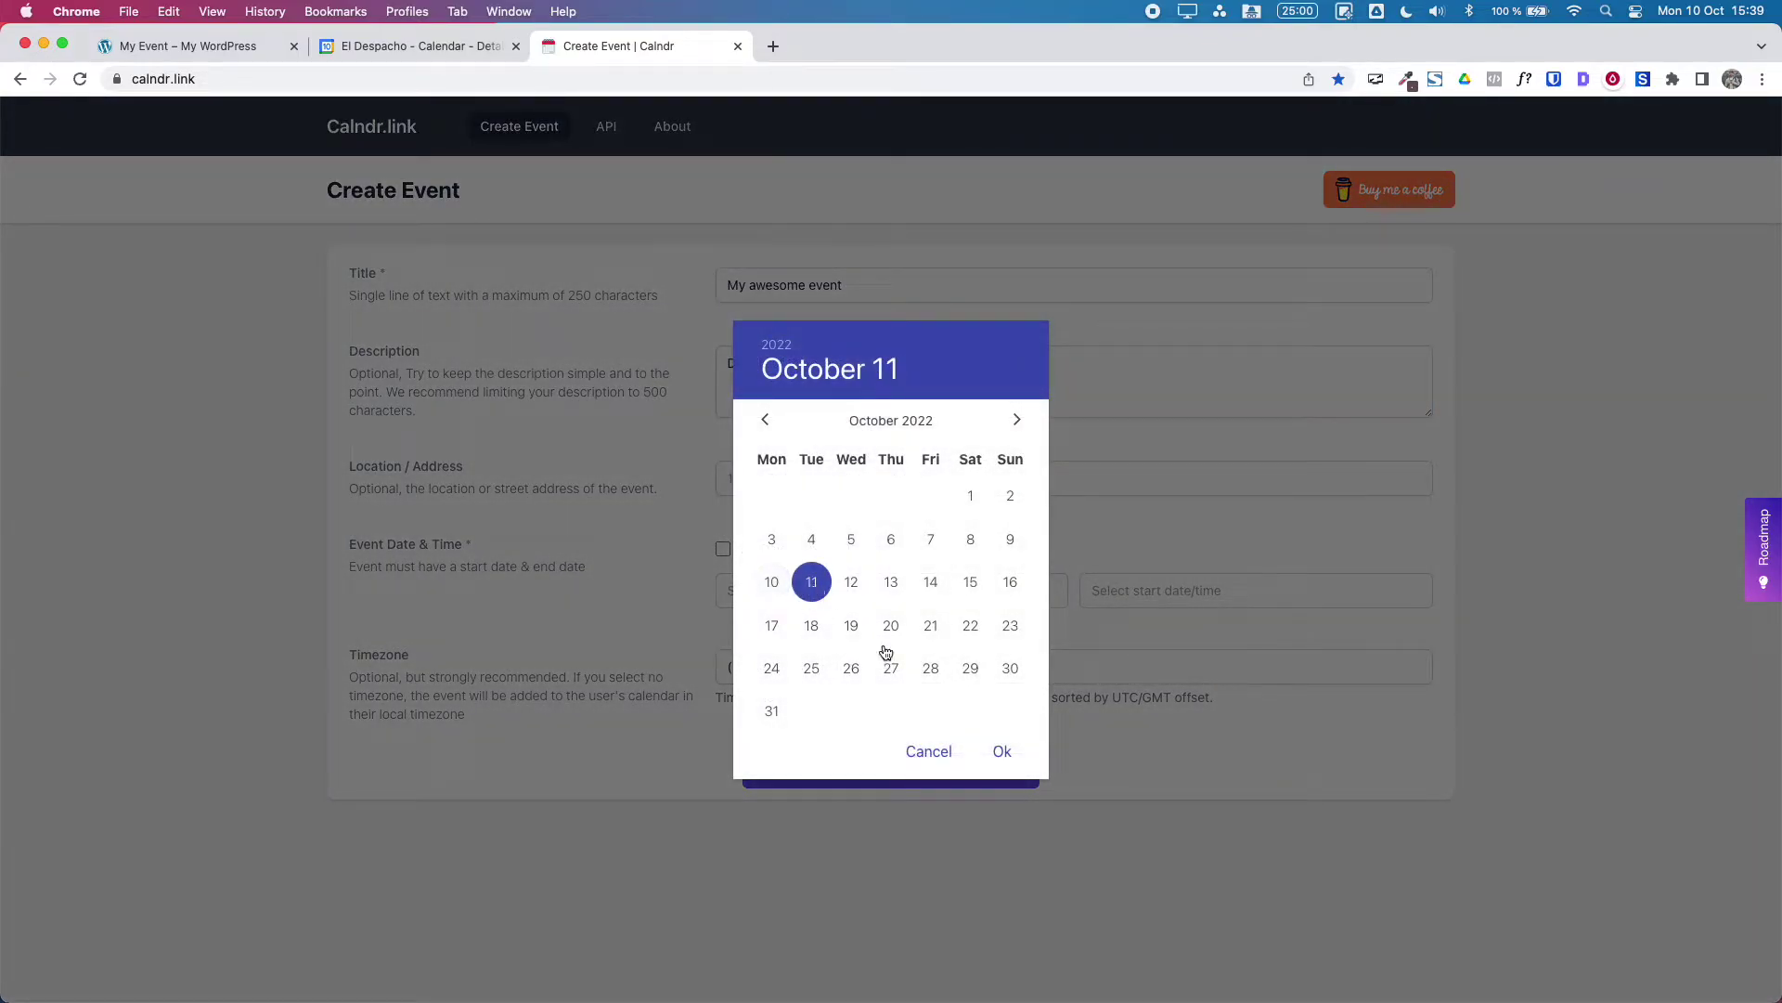
{"action": "left_click", "coordinate": [1002, 751]}
{"action": "left_click", "coordinate": [1003, 731]}
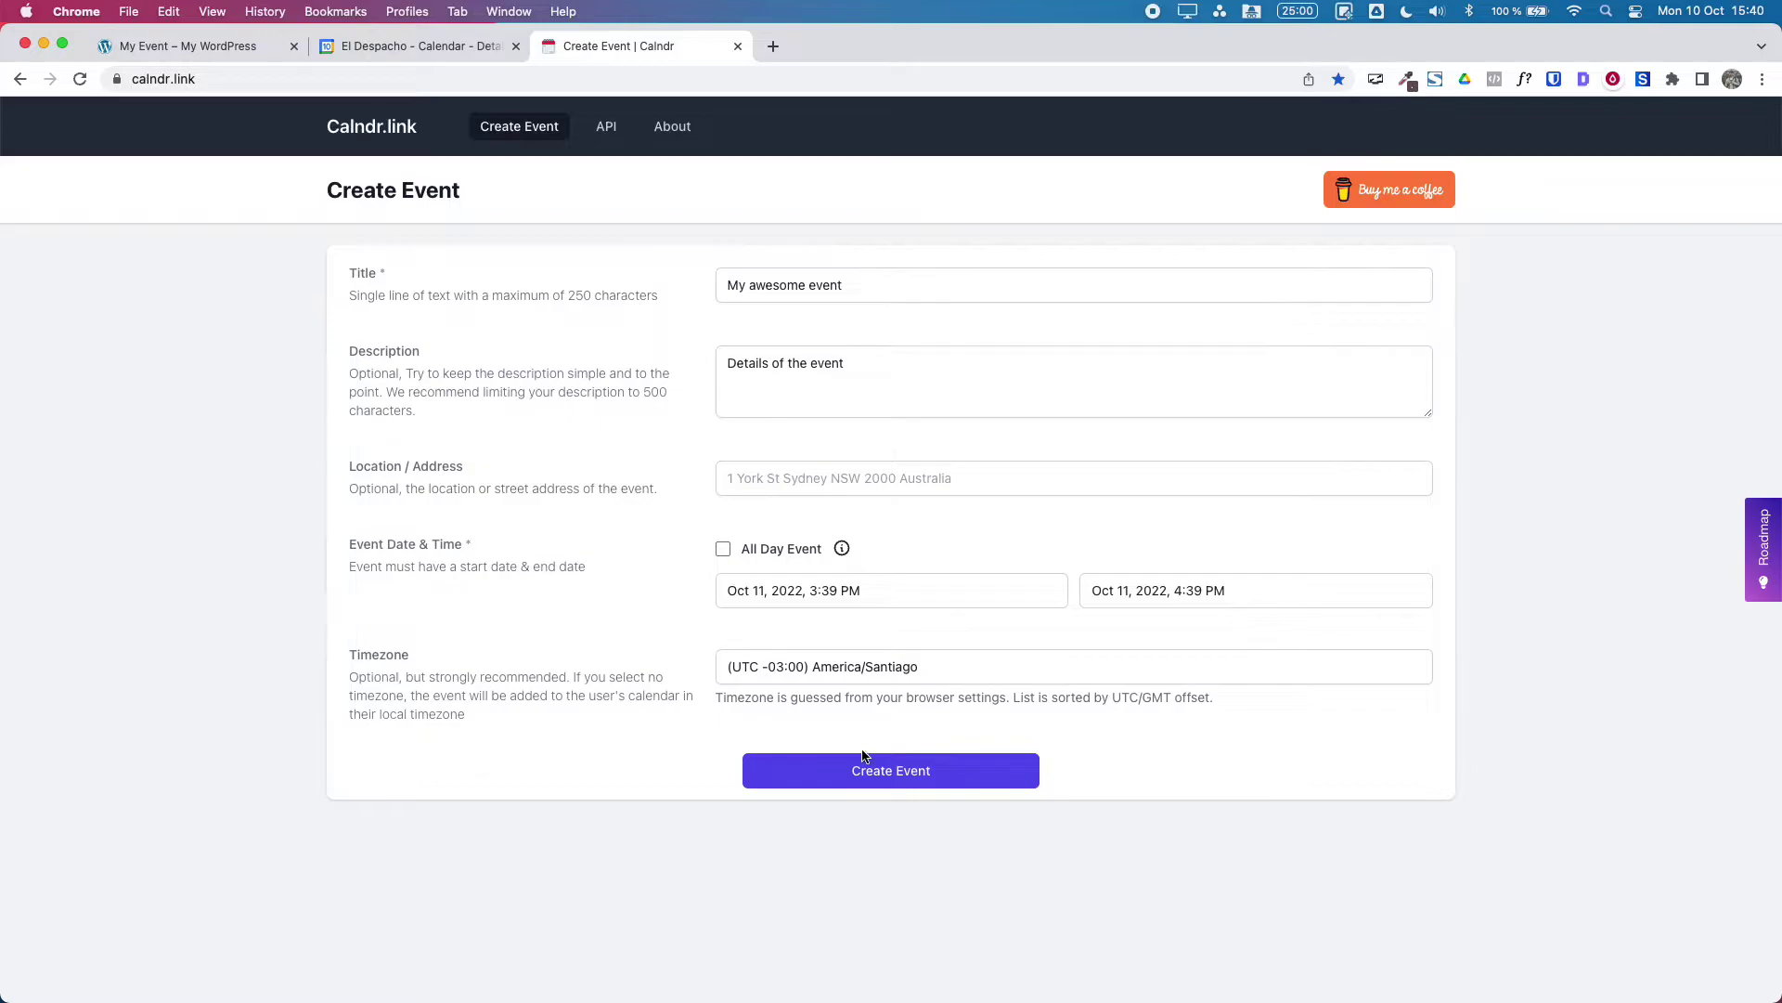
{"action": "left_click", "coordinate": [933, 669]}
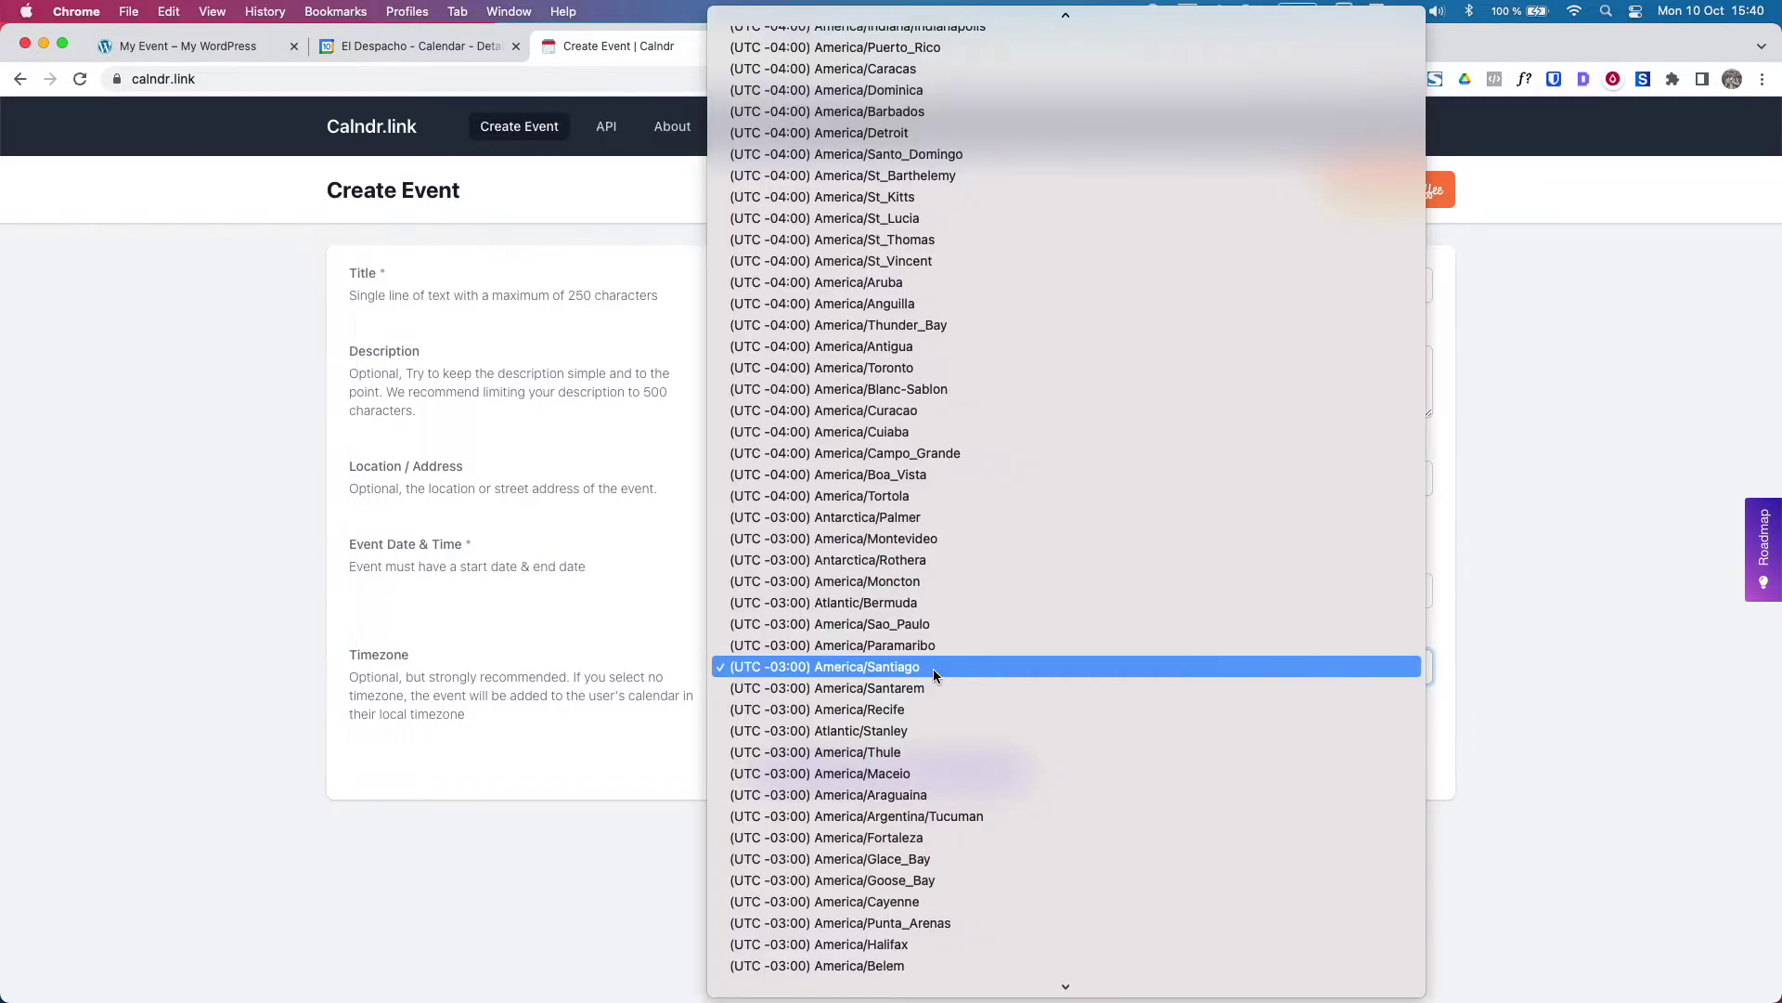
{"action": "left_click", "coordinate": [479, 622]}
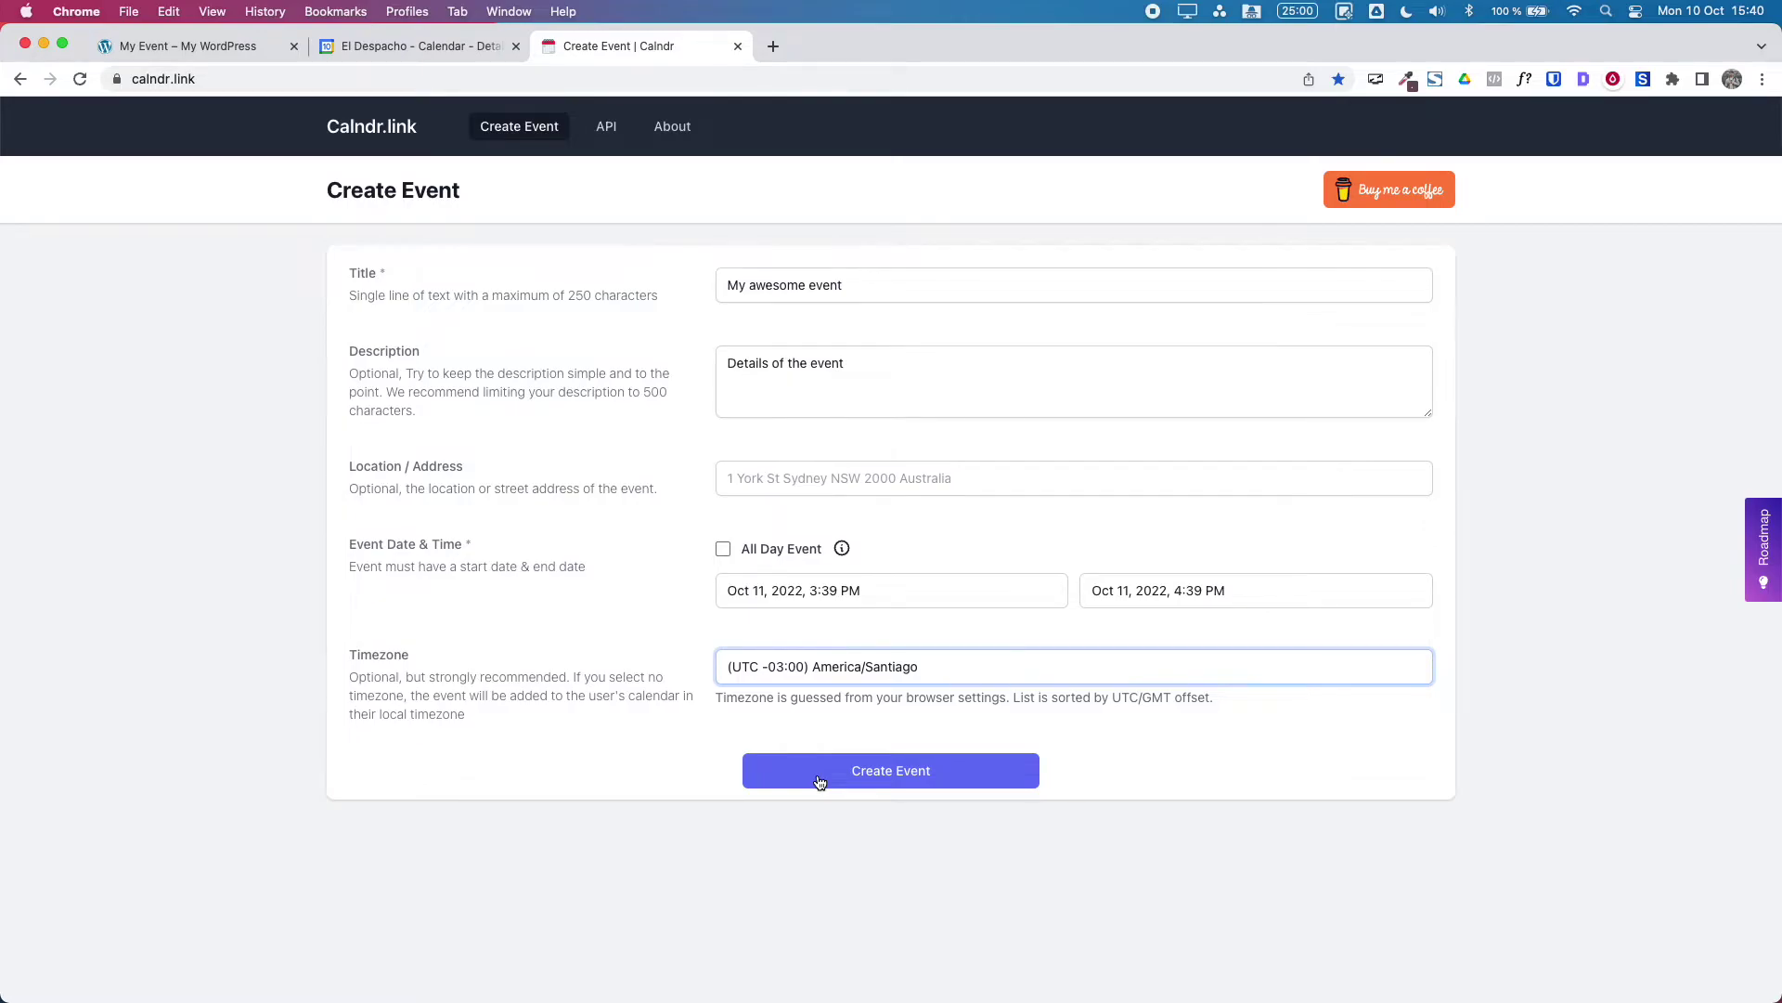
Create the event on Calndr.link and select its secret edit link.
{"action": "left_click", "coordinate": [874, 776]}
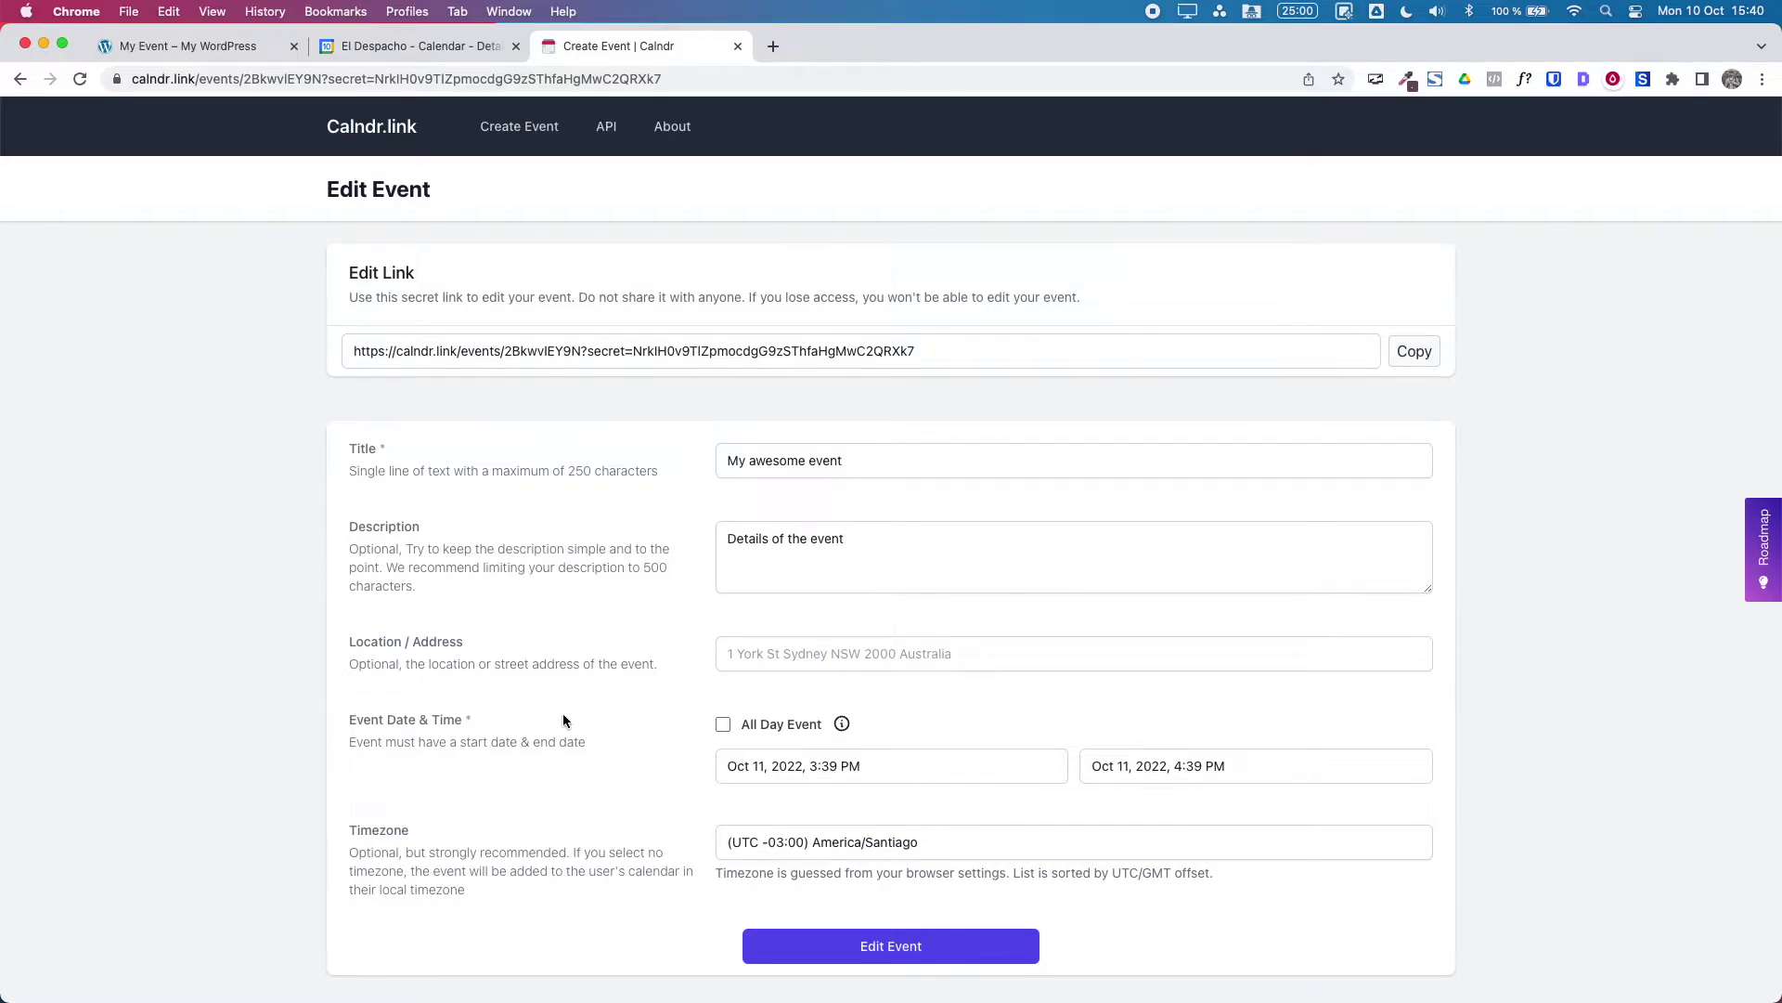
{"action": "scroll", "coordinate": [563, 713], "scroll_direction": "down", "scroll_amount": 1}
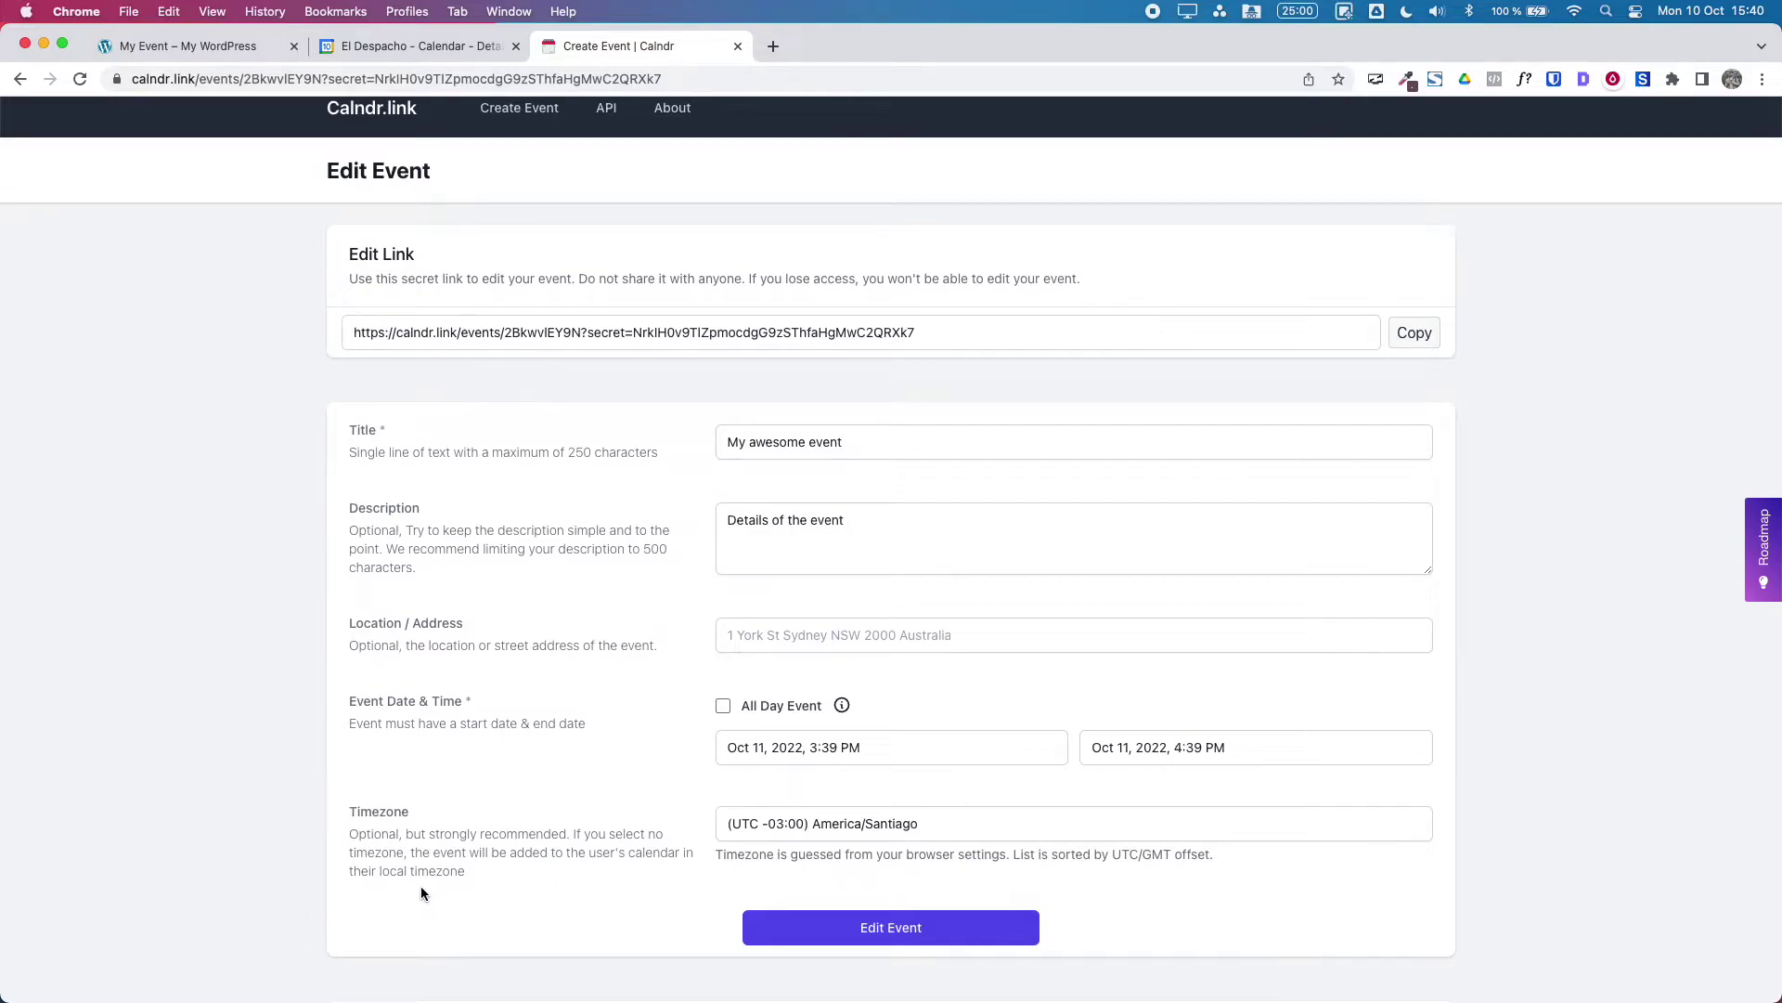
{"action": "left_click", "coordinate": [650, 334]}
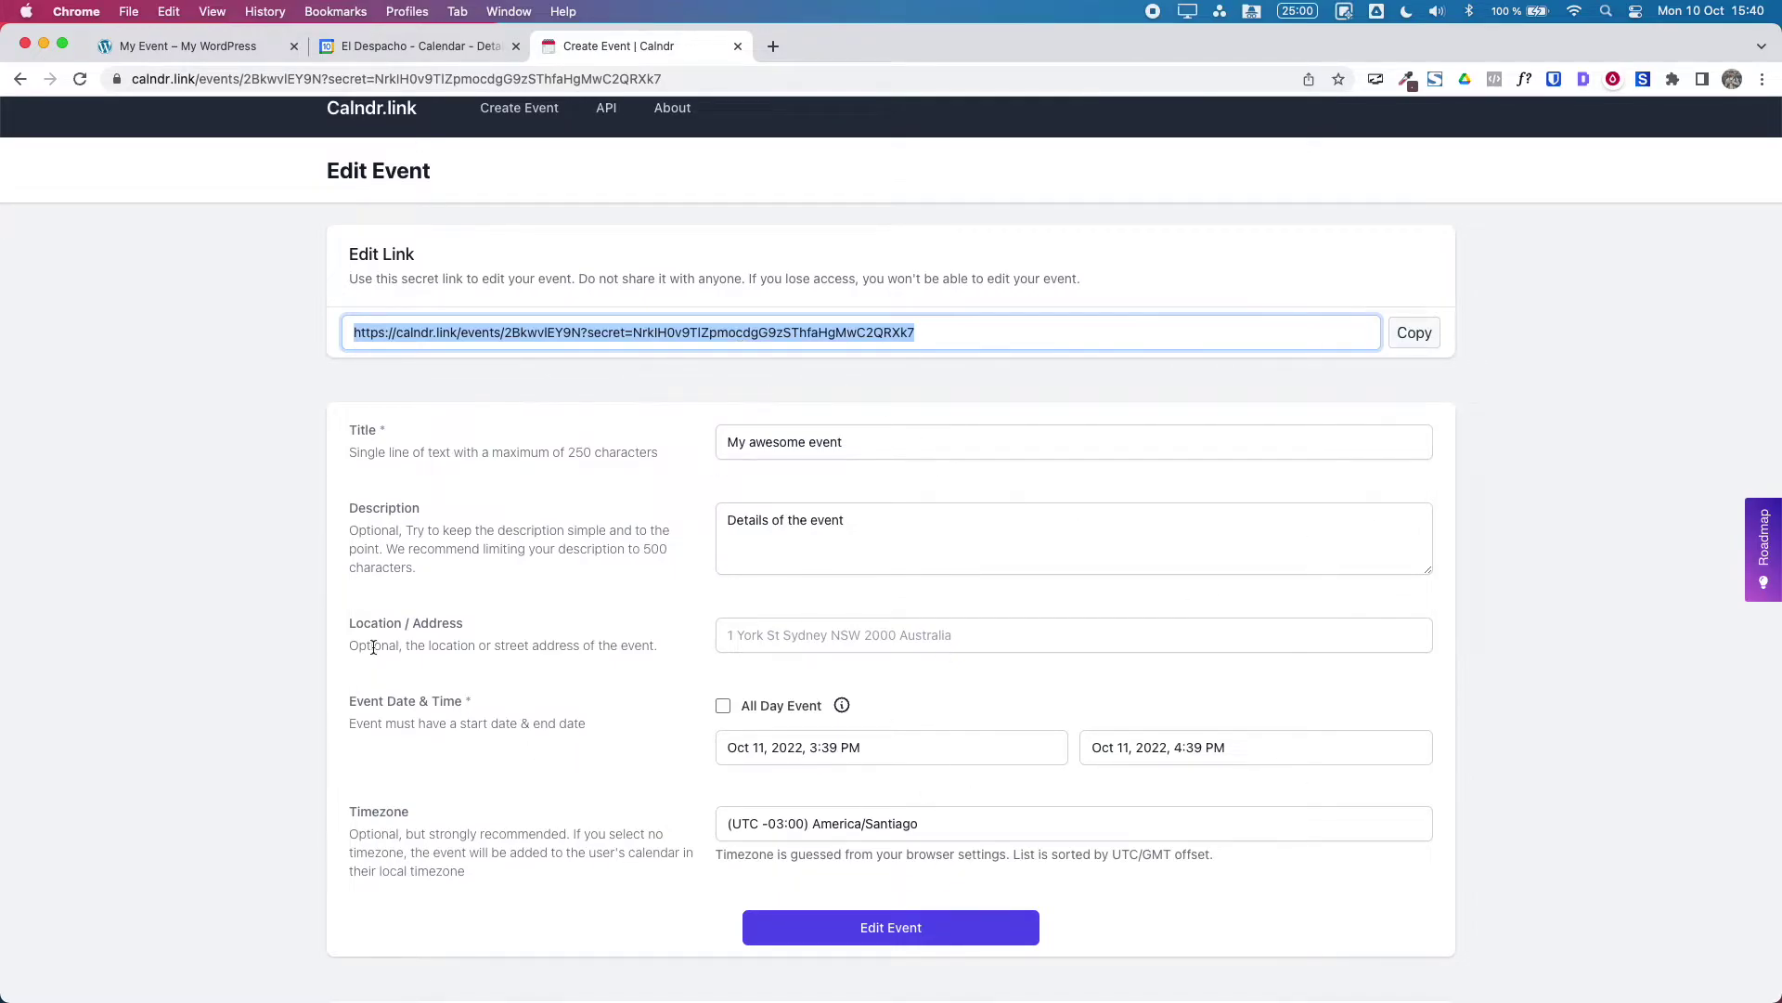
Scroll down to the Event Landing Page and Add to Calendar links sections.
{"action": "scroll", "coordinate": [812, 562], "scroll_direction": "down", "scroll_amount": 5}
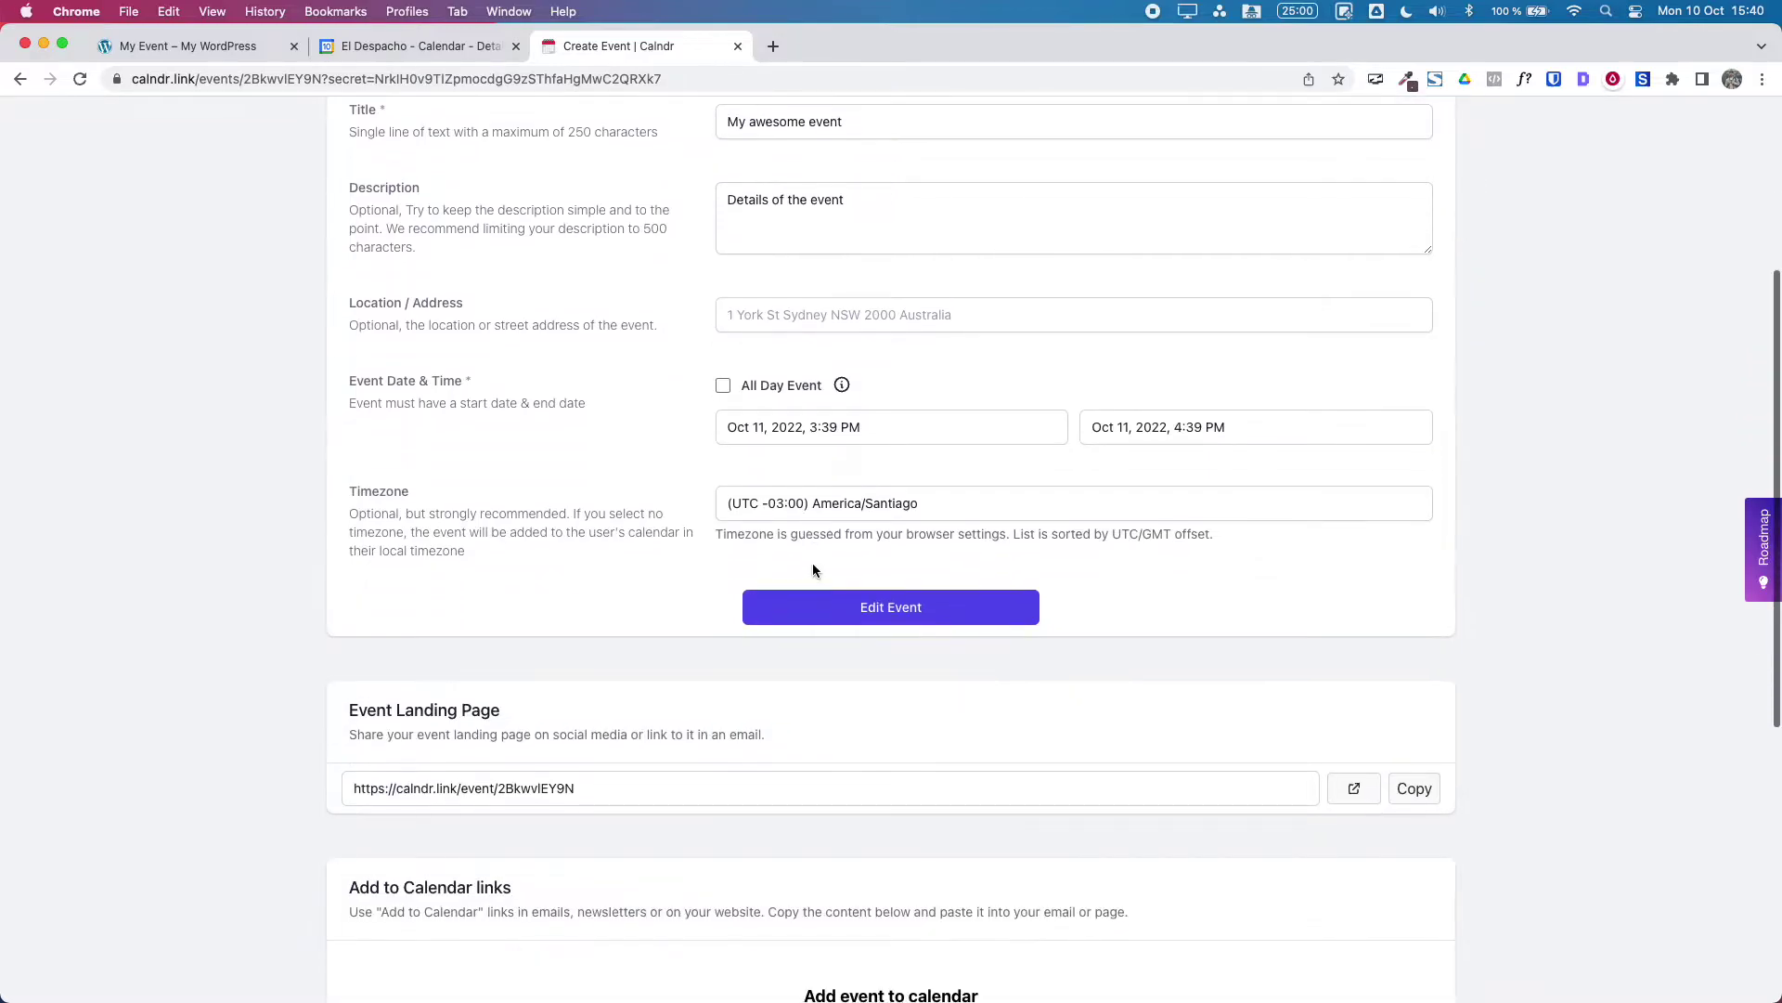
{"action": "scroll", "coordinate": [1270, 399], "scroll_direction": "up", "scroll_amount": 2}
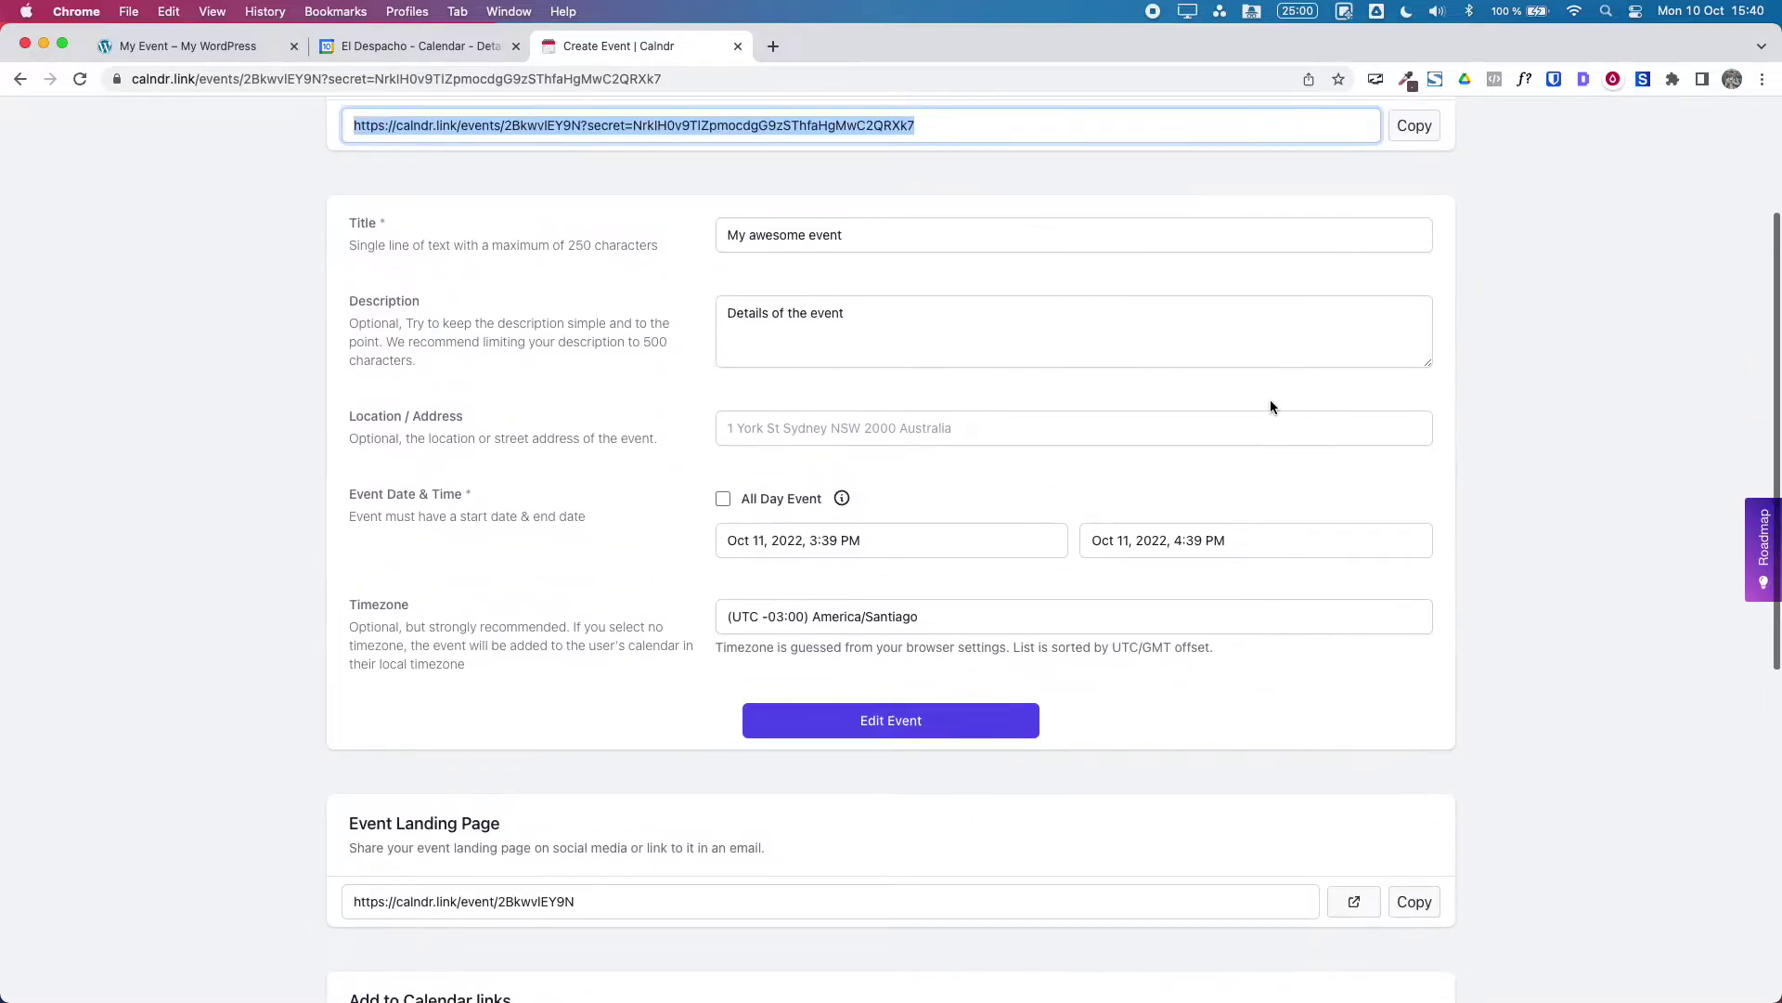
{"action": "scroll", "coordinate": [1270, 406], "scroll_direction": "up", "scroll_amount": 4}
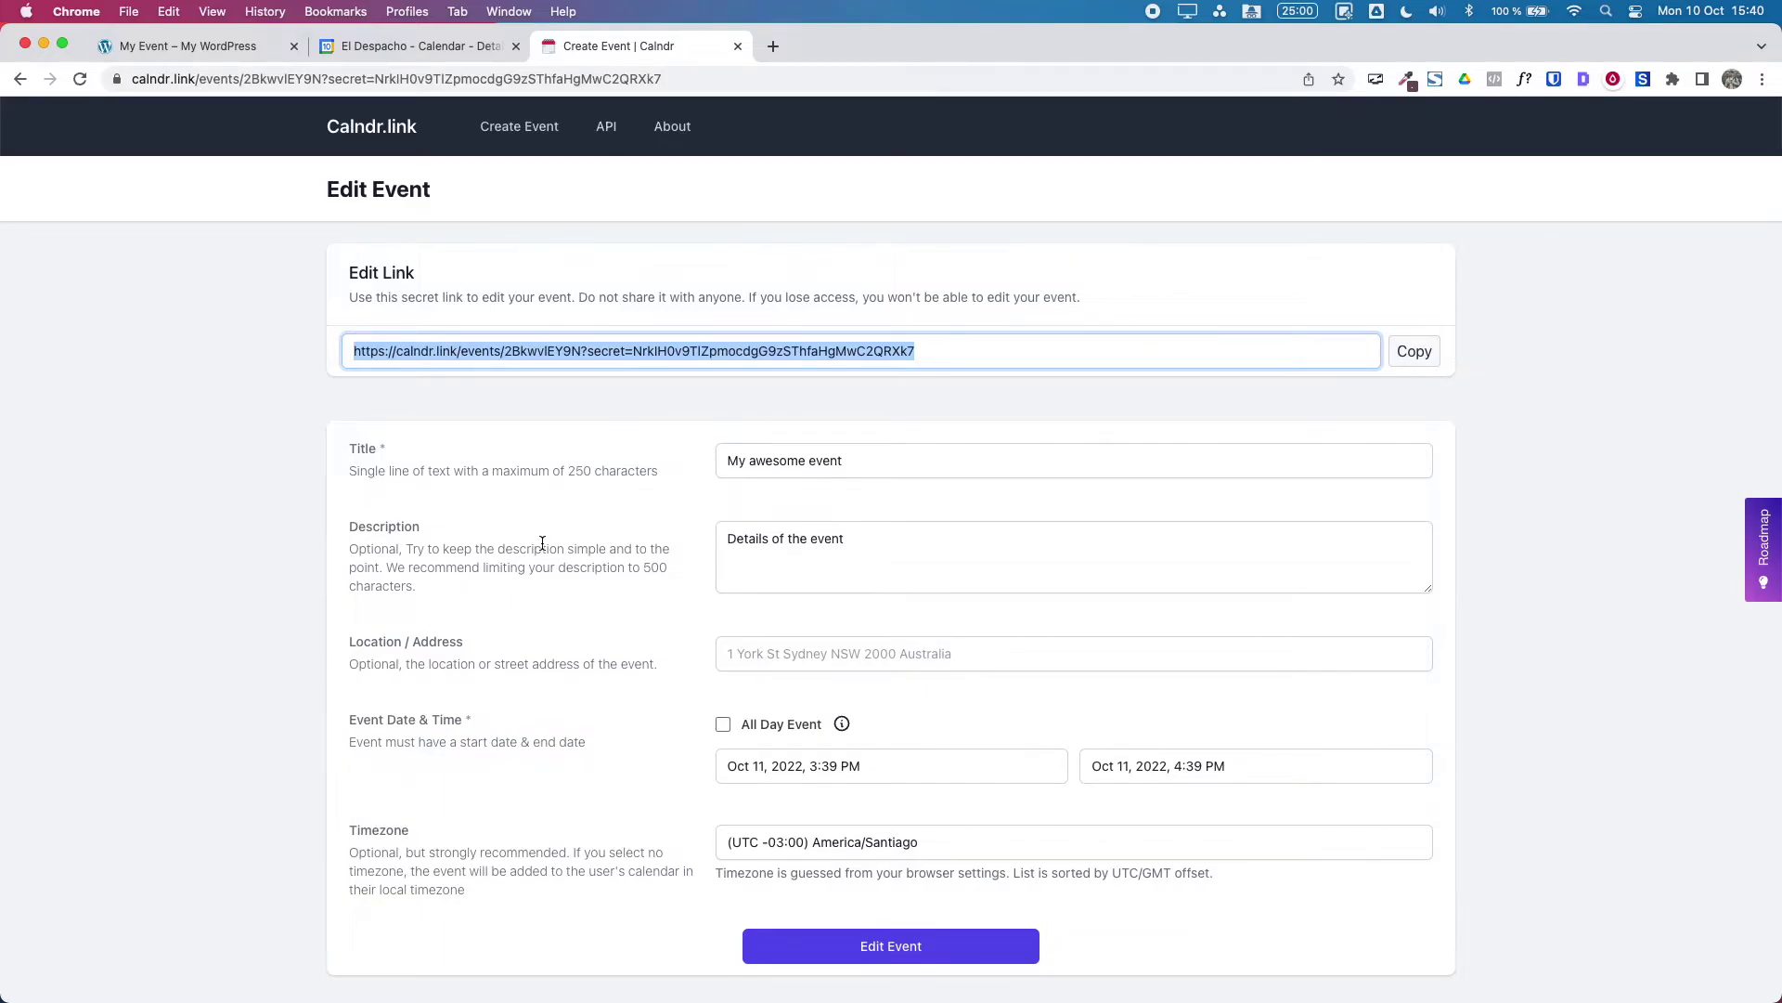
{"action": "scroll", "coordinate": [583, 666], "scroll_direction": "down", "scroll_amount": 2}
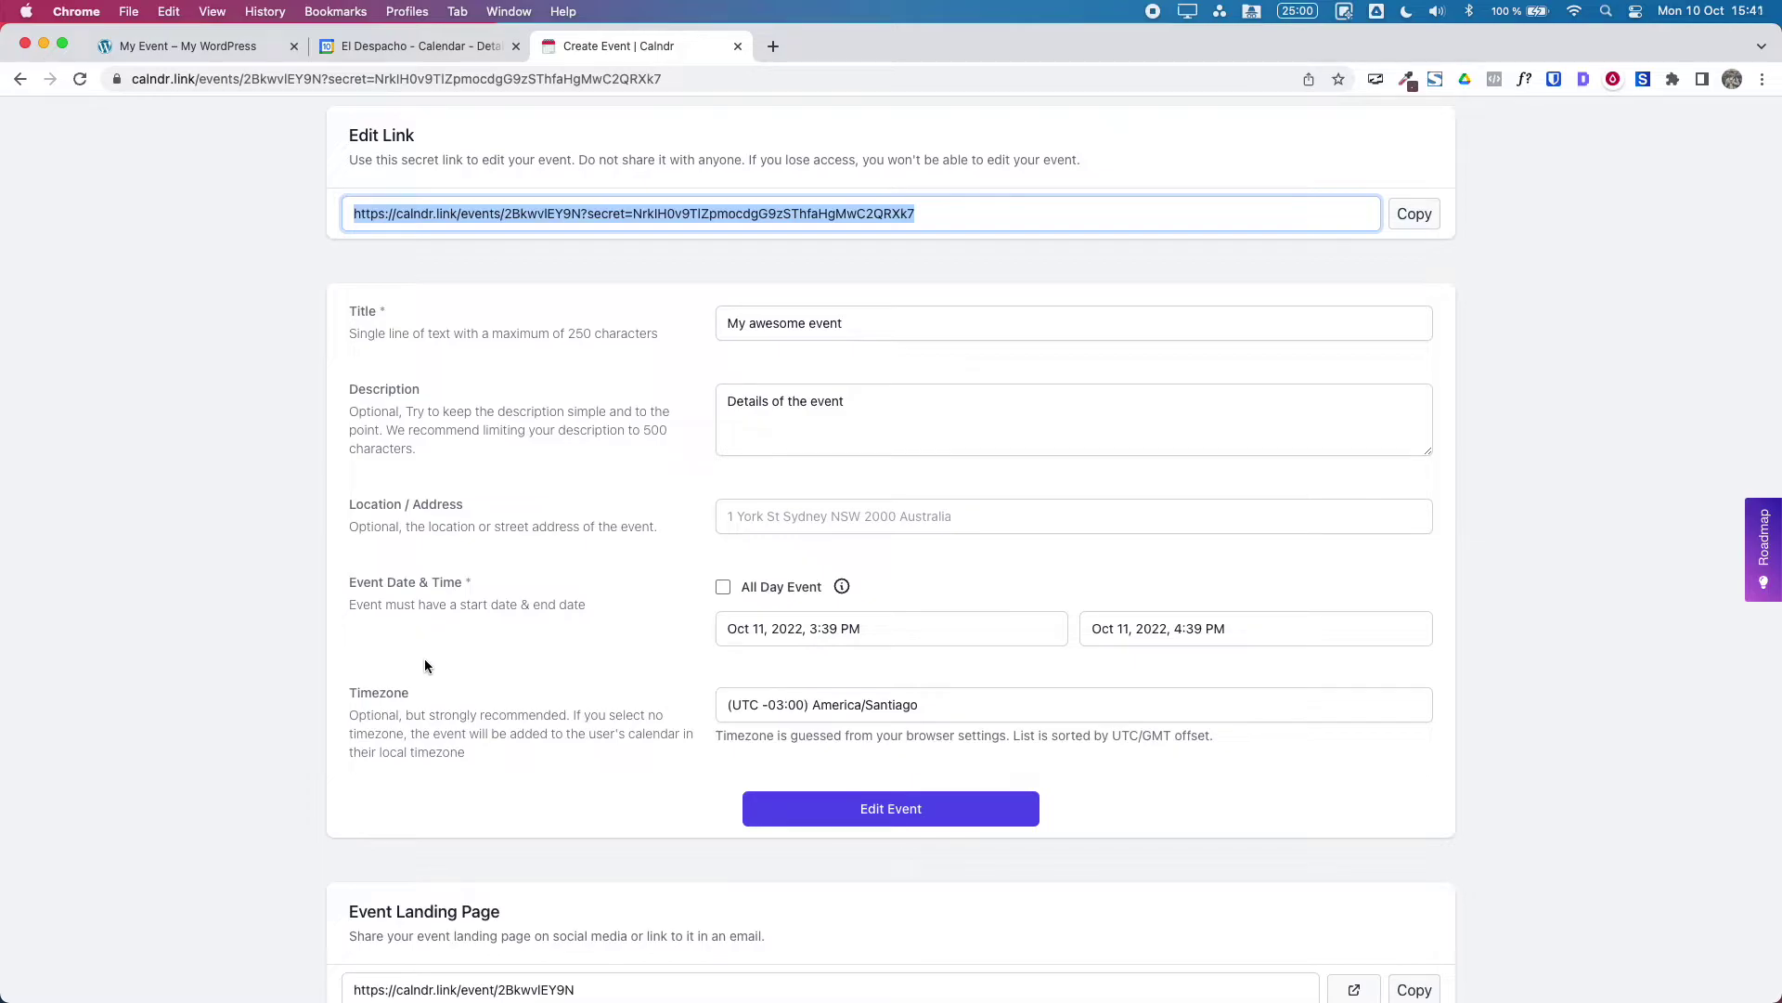
{"action": "scroll", "coordinate": [846, 766], "scroll_direction": "down", "scroll_amount": 3}
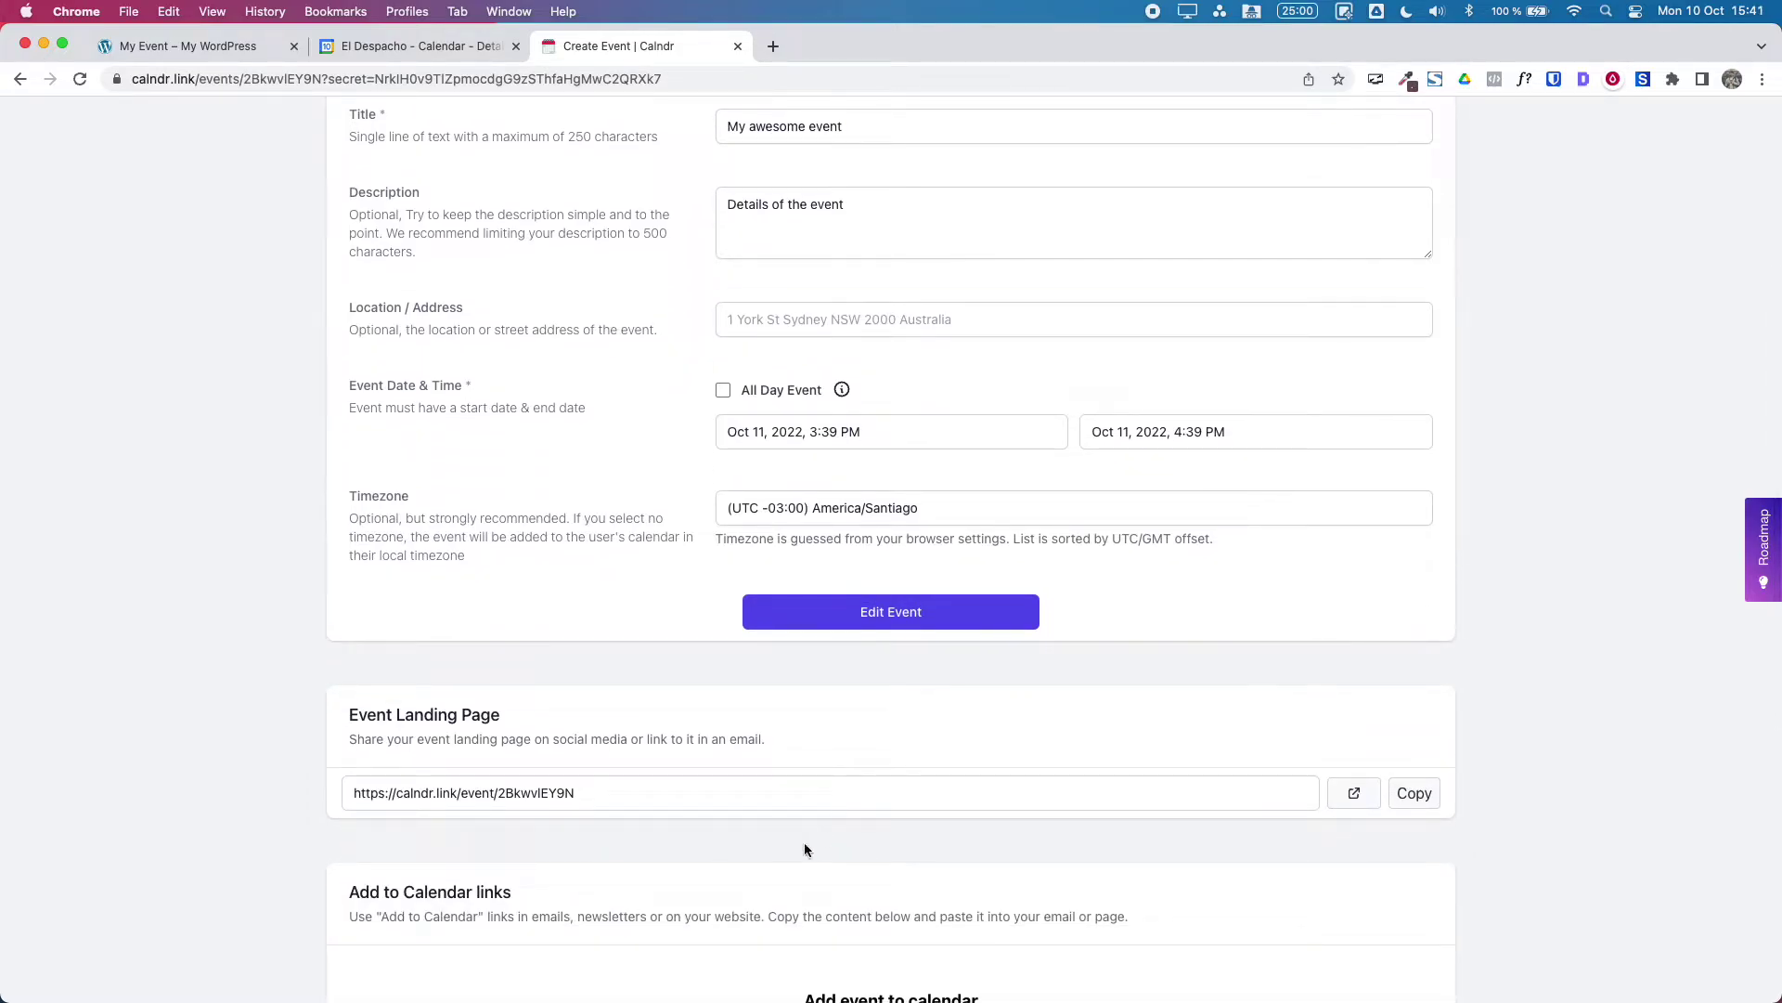
{"action": "scroll", "coordinate": [800, 845], "scroll_direction": "down", "scroll_amount": 3}
{"action": "scroll", "coordinate": [796, 851], "scroll_direction": "down", "scroll_amount": 1}
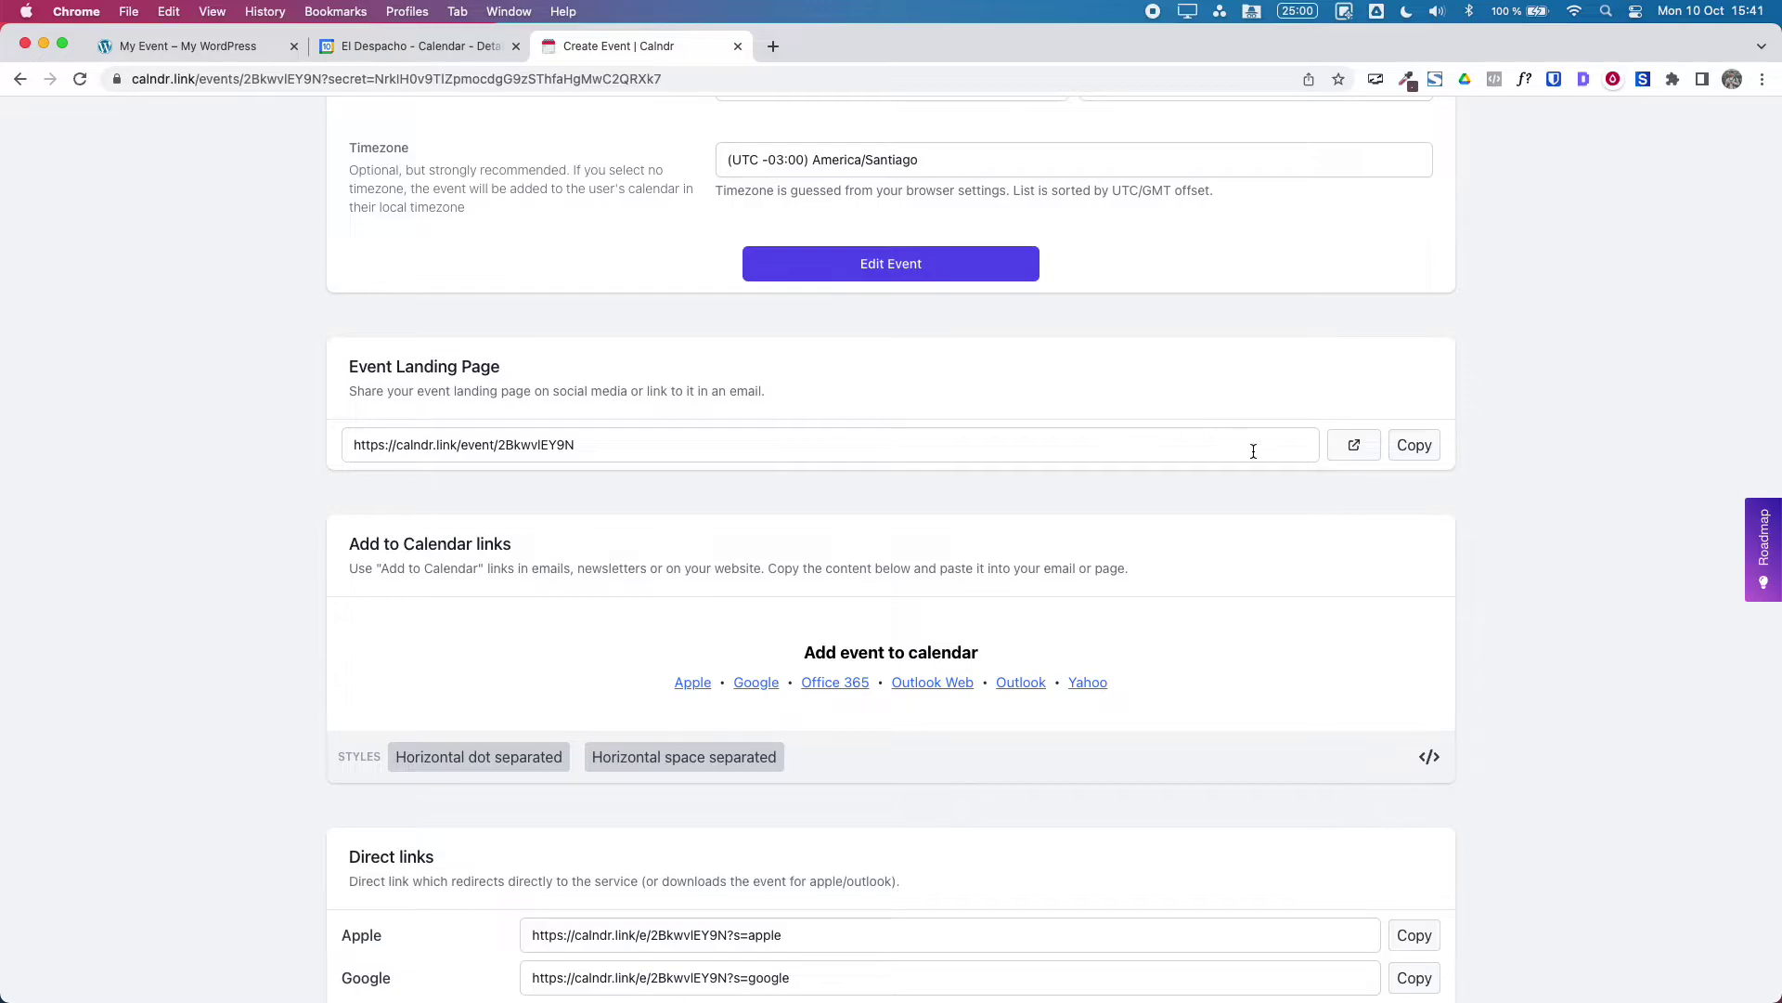
Open the My awesome event public landing page in a new tab.
{"action": "left_click", "coordinate": [1353, 450]}
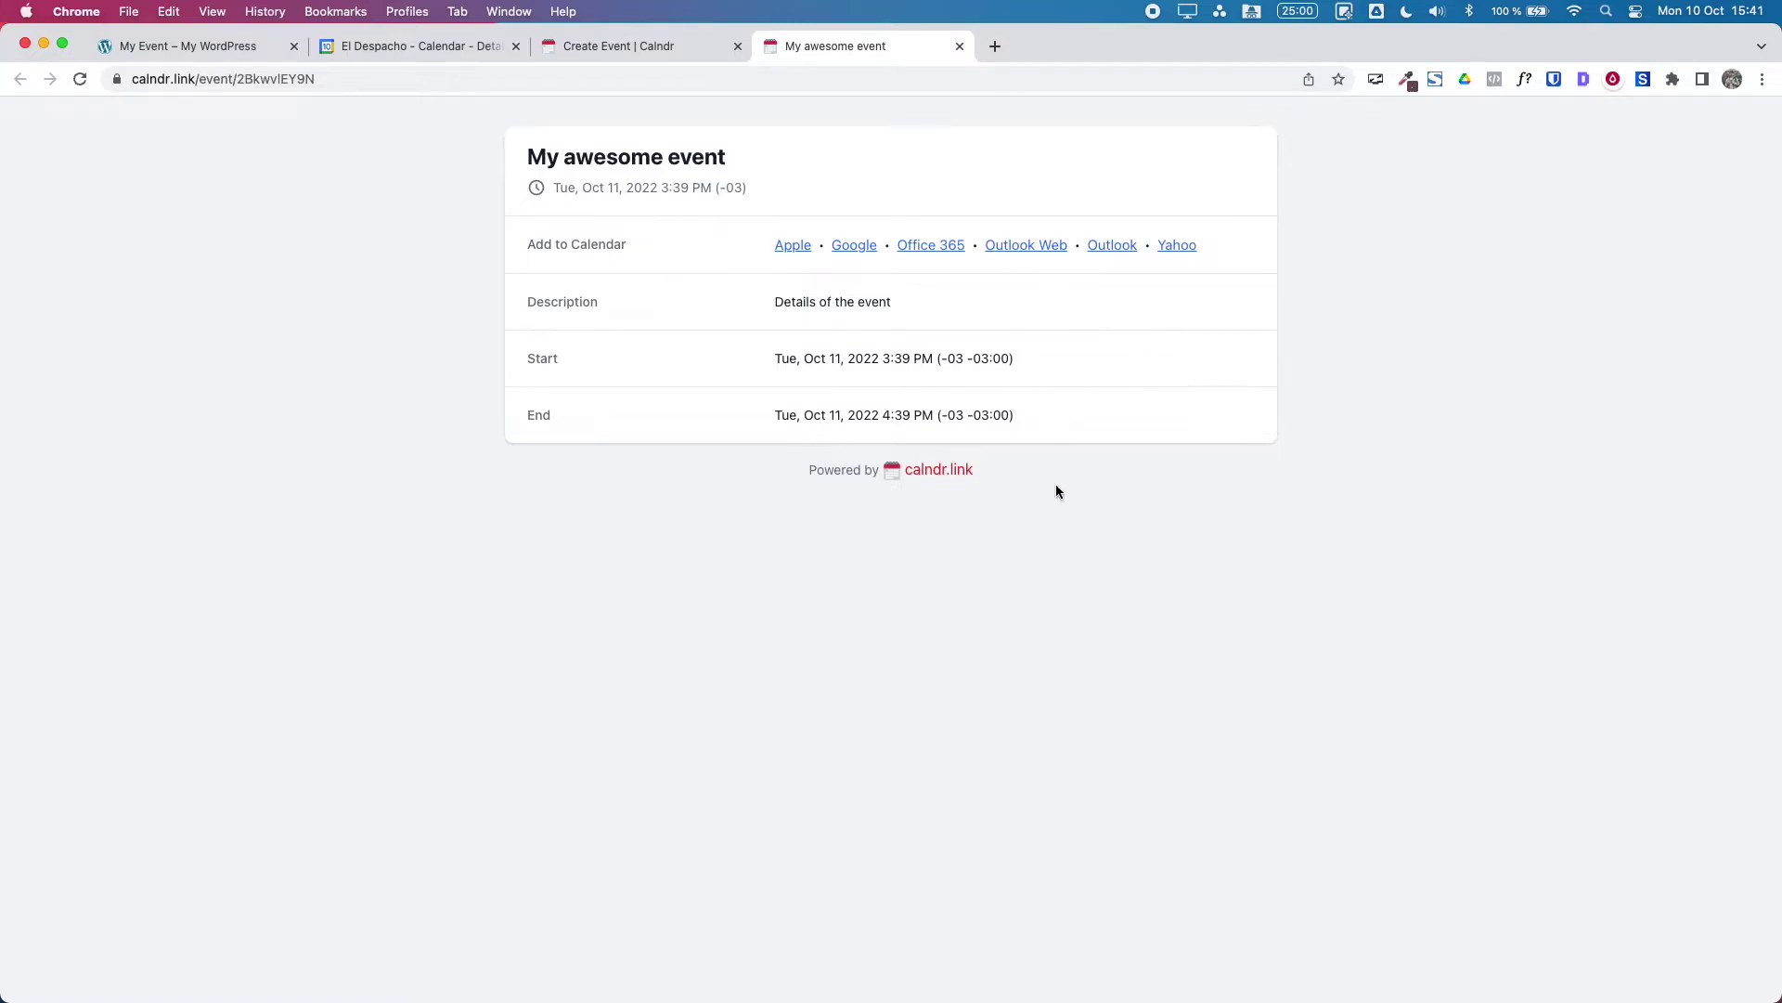
Close the landing page and change the Add to Calendar links from dot-separated to space-separated.
{"action": "left_click", "coordinate": [960, 46]}
{"action": "scroll", "coordinate": [678, 600], "scroll_direction": "down", "scroll_amount": 2}
{"action": "scroll", "coordinate": [678, 600], "scroll_direction": "down", "scroll_amount": 2}
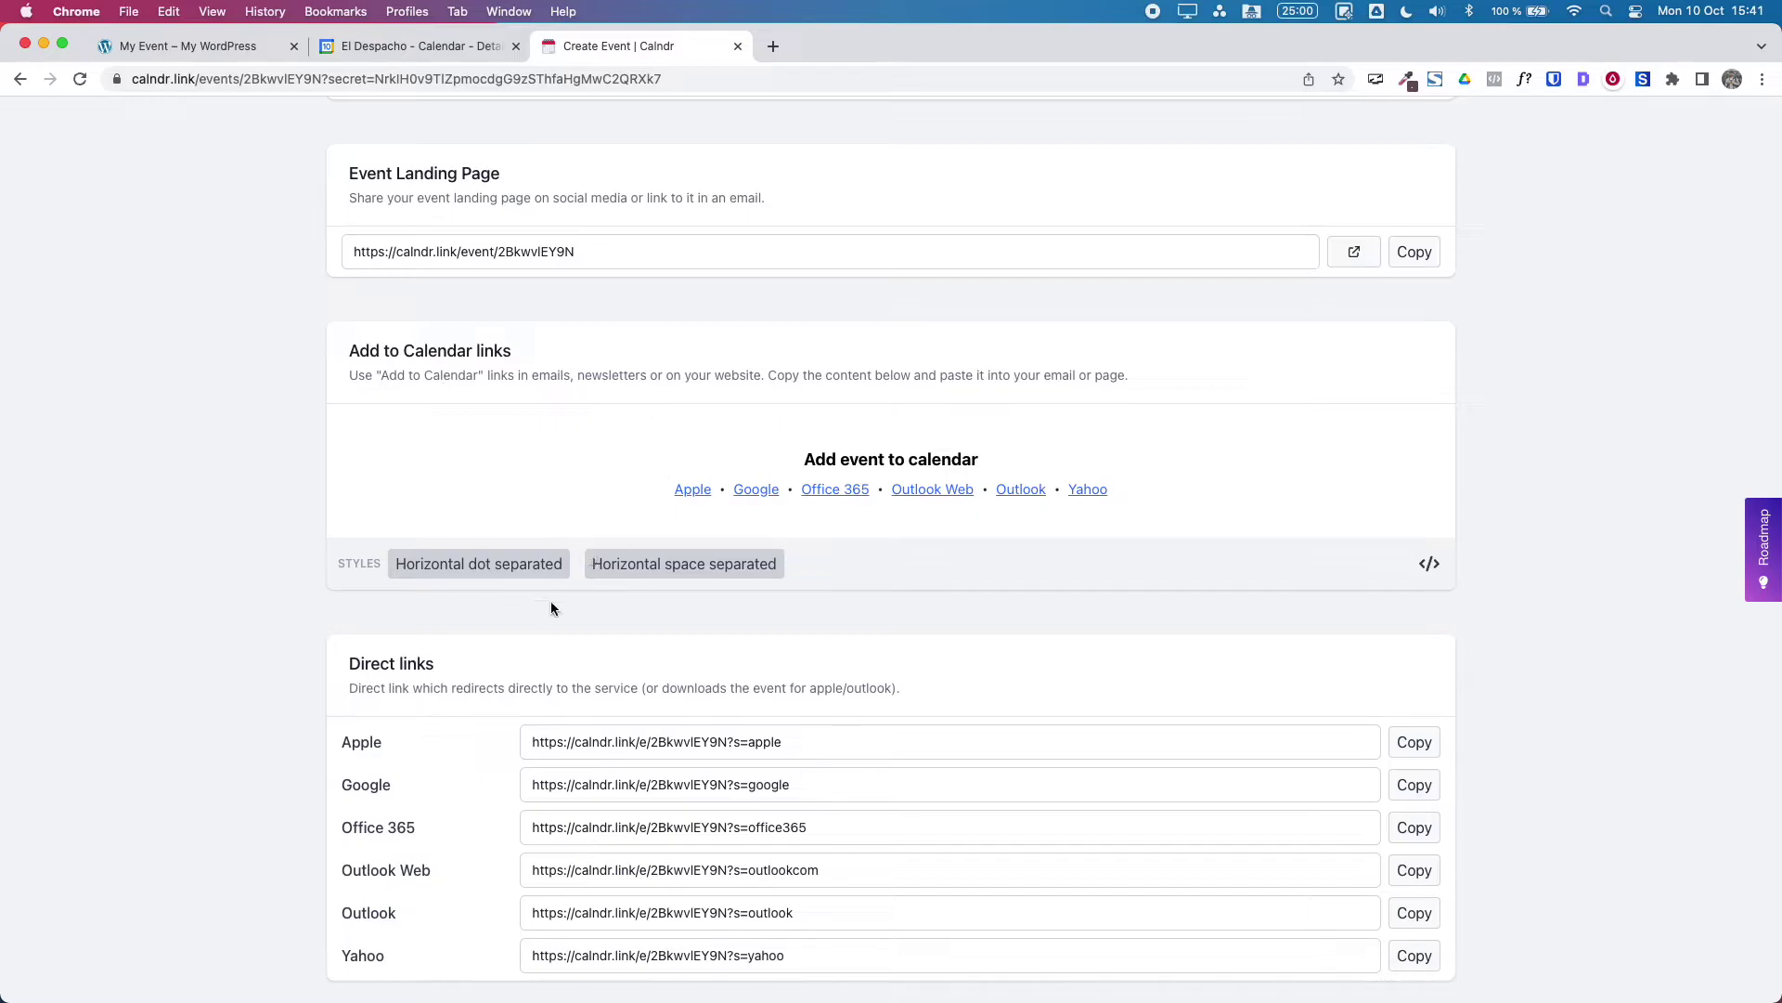
{"action": "left_click", "coordinate": [509, 582]}
{"action": "left_click_drag", "start_coordinate": [716, 486], "coordinate": [727, 487]}
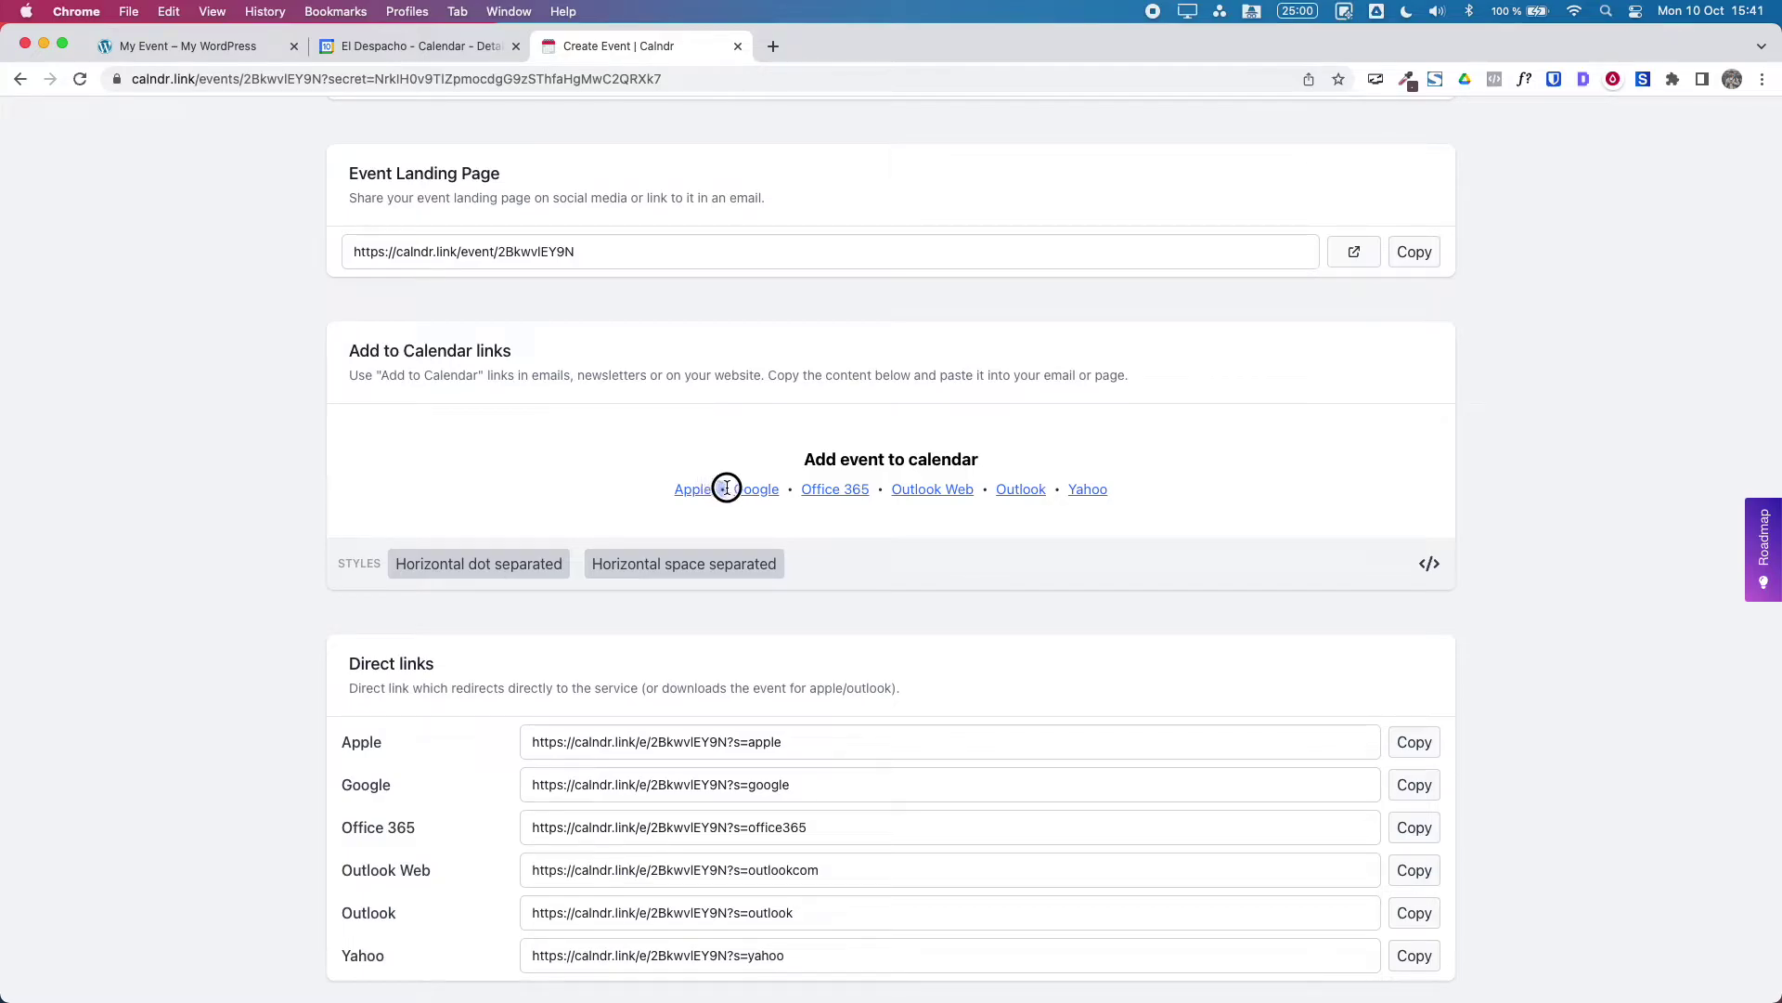
{"action": "left_click", "coordinate": [662, 578]}
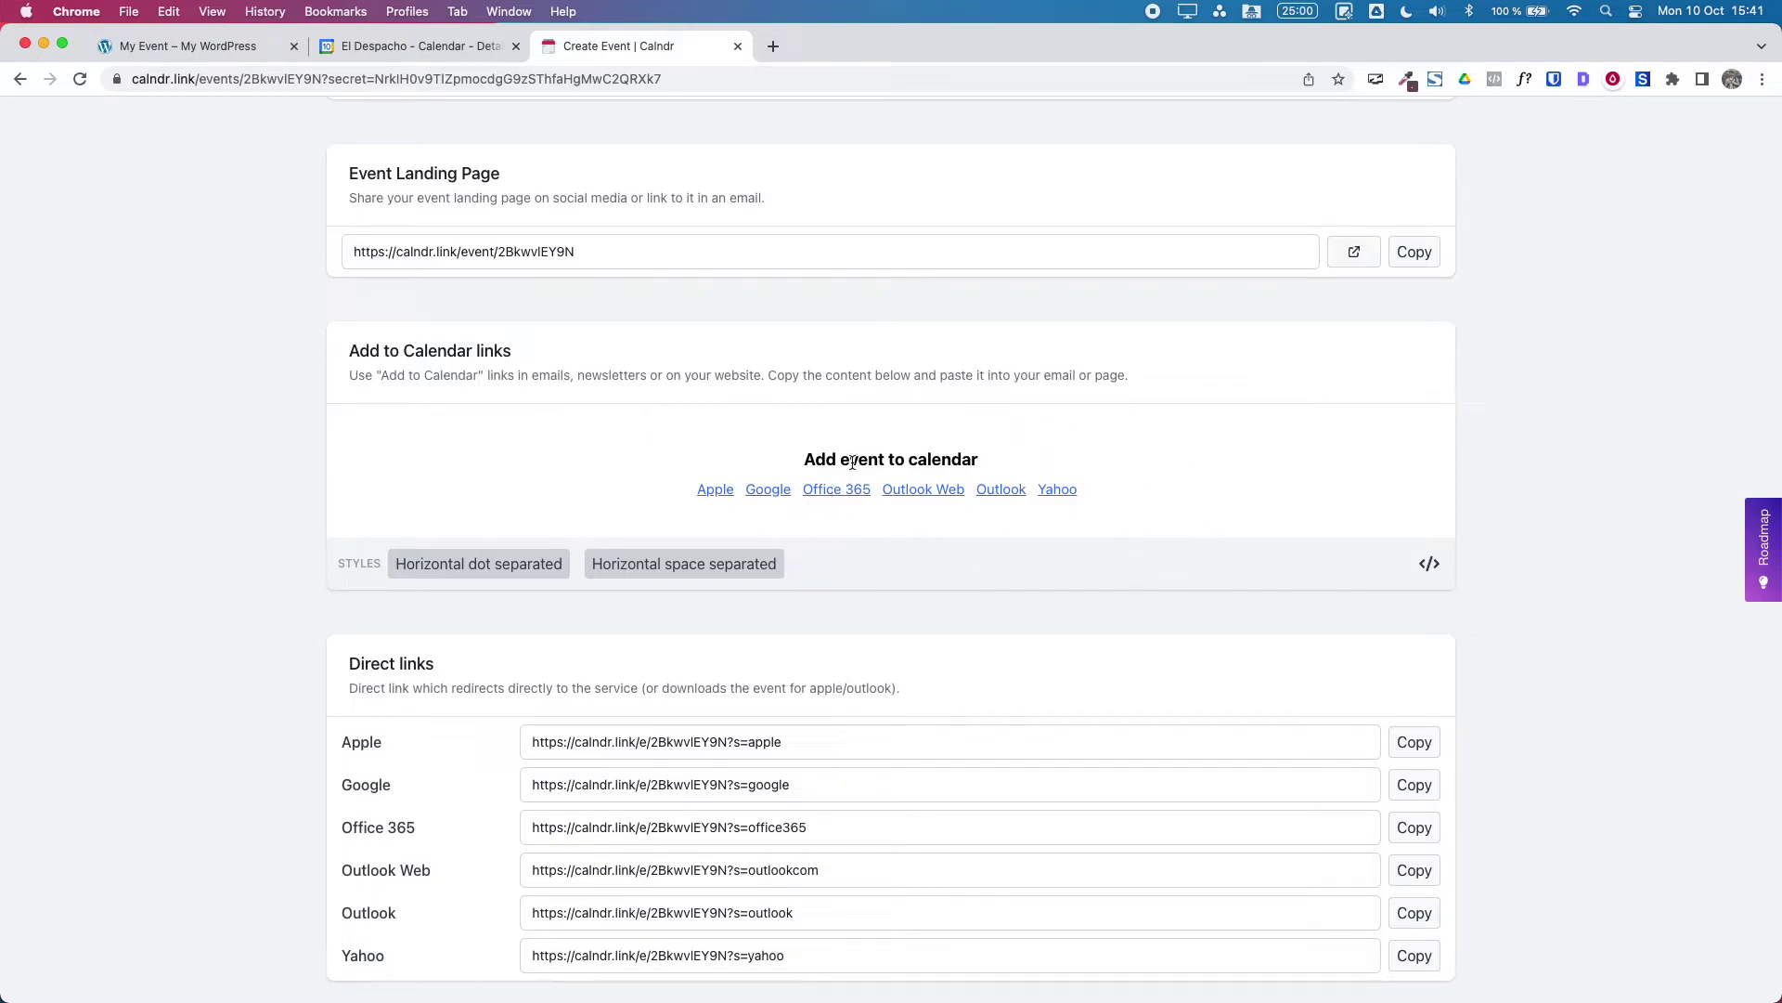
View the embed code for the space-separated calendar links.
{"action": "left_click", "coordinate": [1433, 575]}
{"action": "scroll", "coordinate": [886, 692], "scroll_direction": "down", "scroll_amount": 1}
{"action": "scroll", "coordinate": [886, 692], "scroll_direction": "up", "scroll_amount": 1}
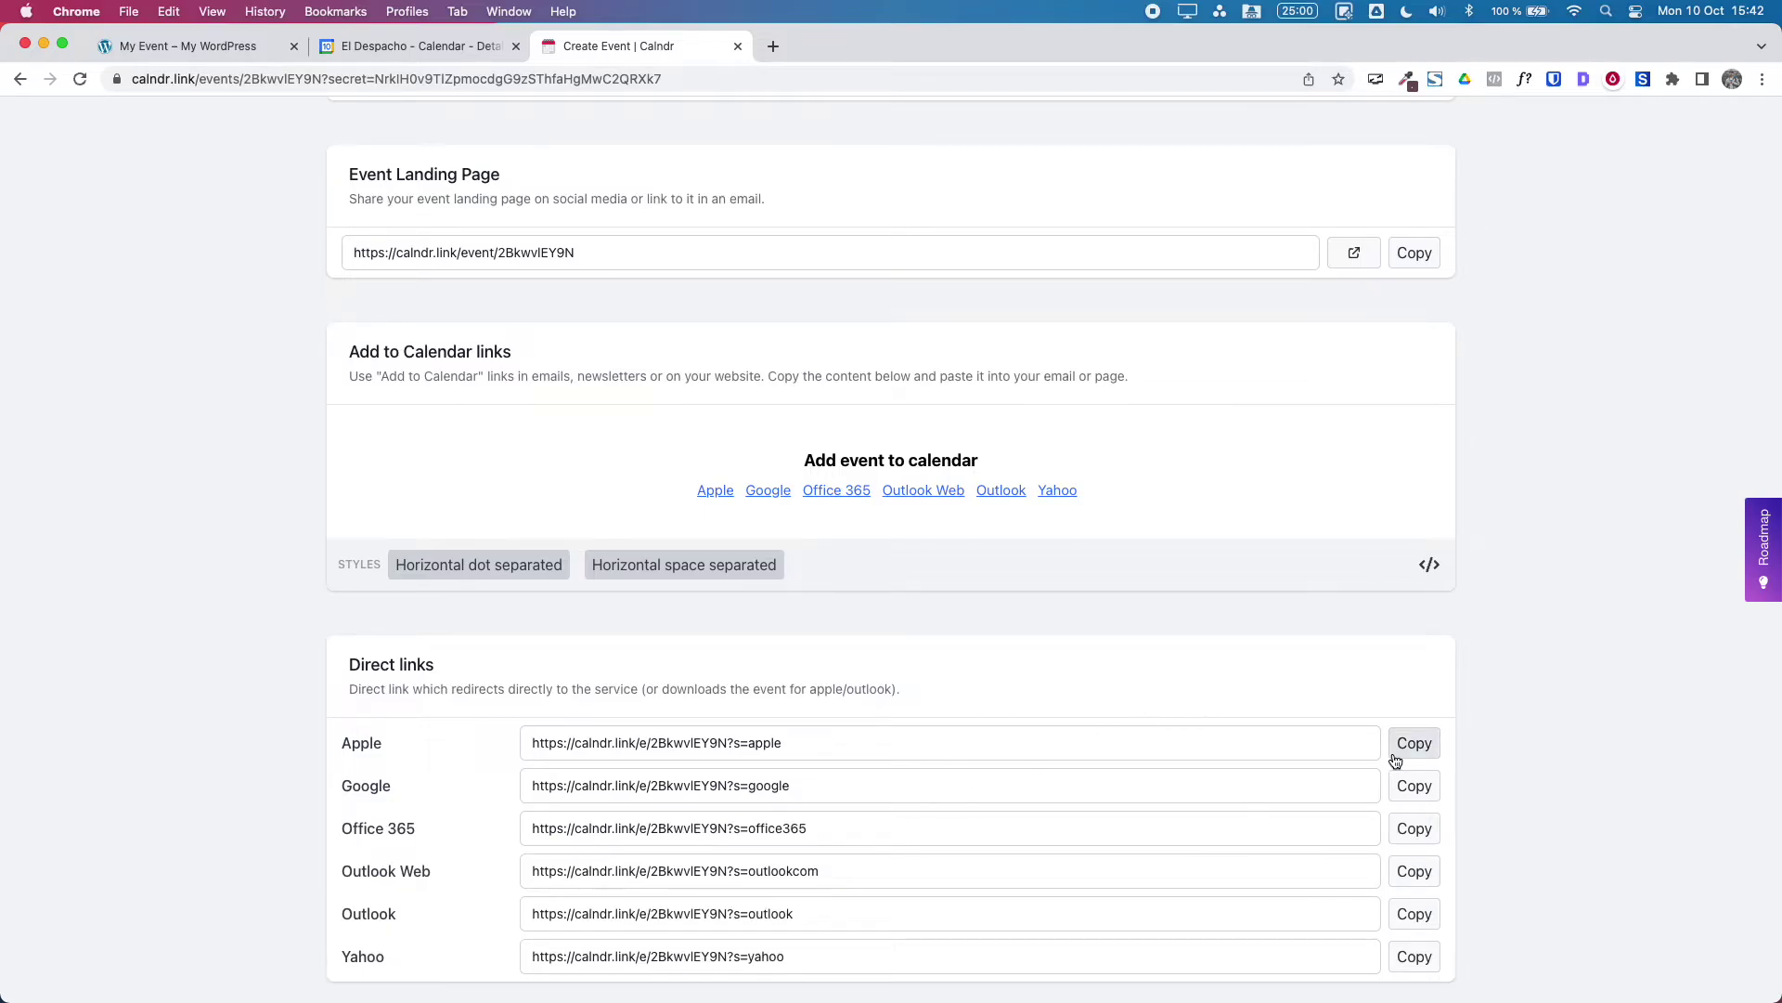
Copy the Google direct link and open the WordPress My Event page in the Divi Visual Builder.
{"action": "left_click", "coordinate": [1425, 795]}
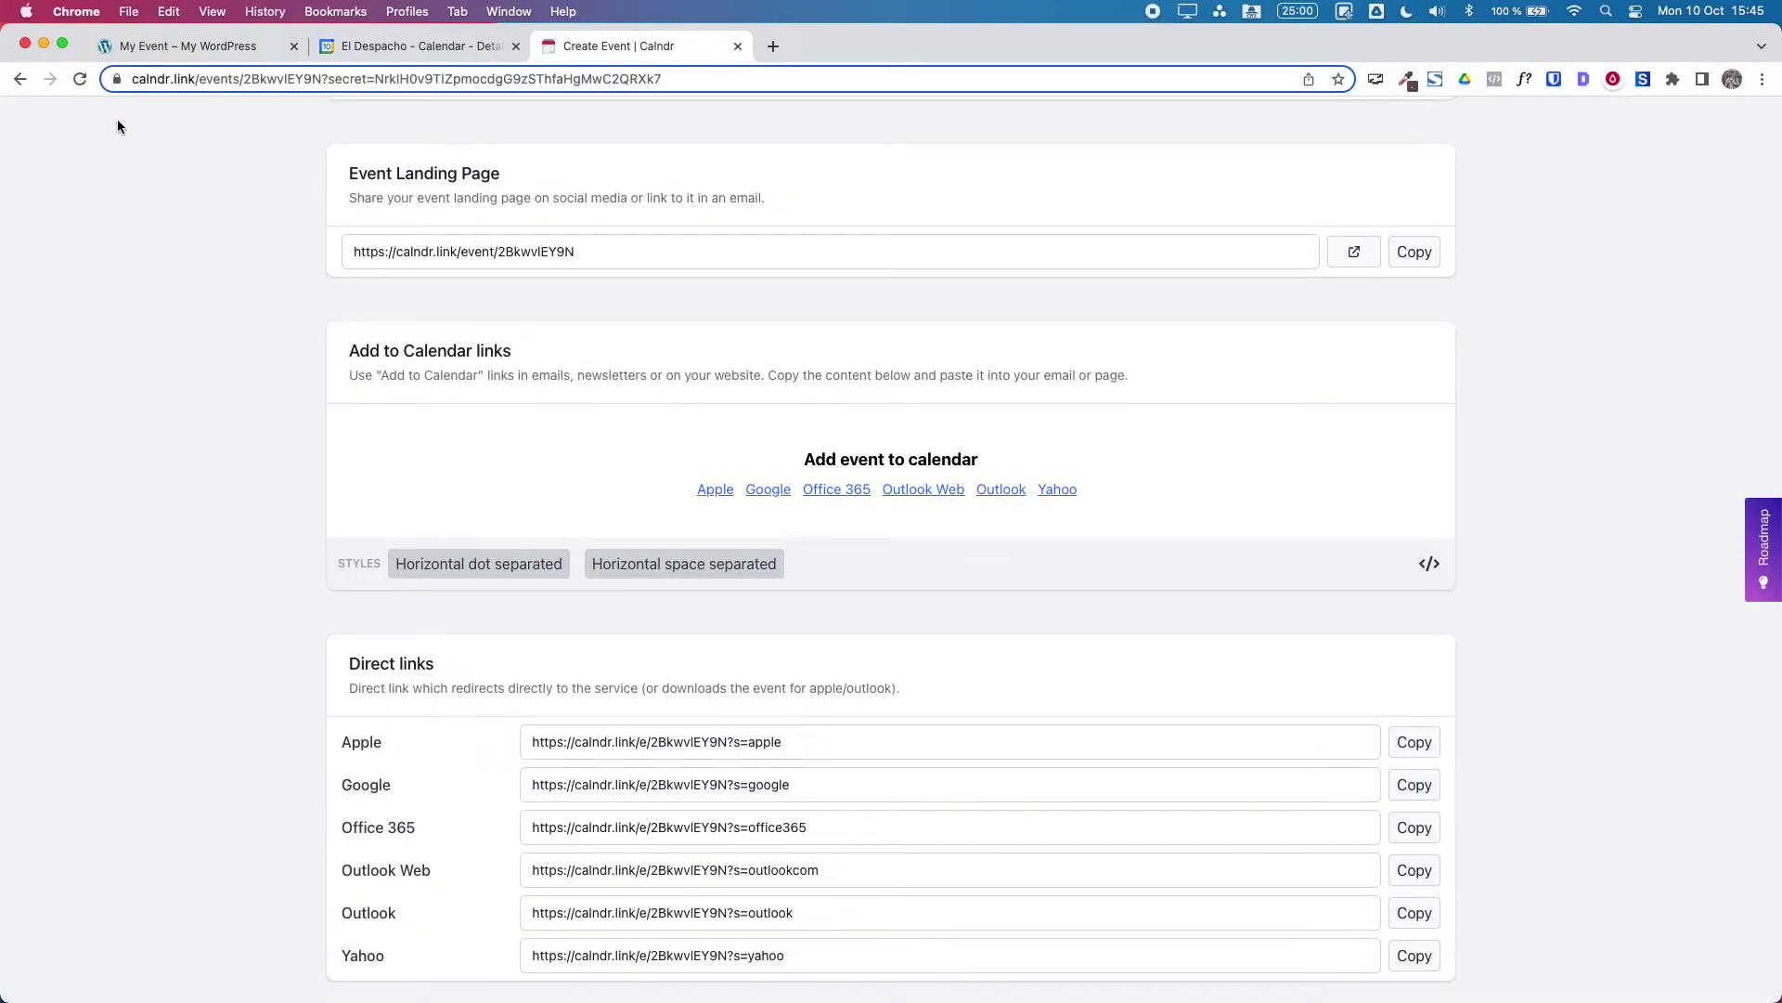
{"action": "left_click", "coordinate": [220, 54]}
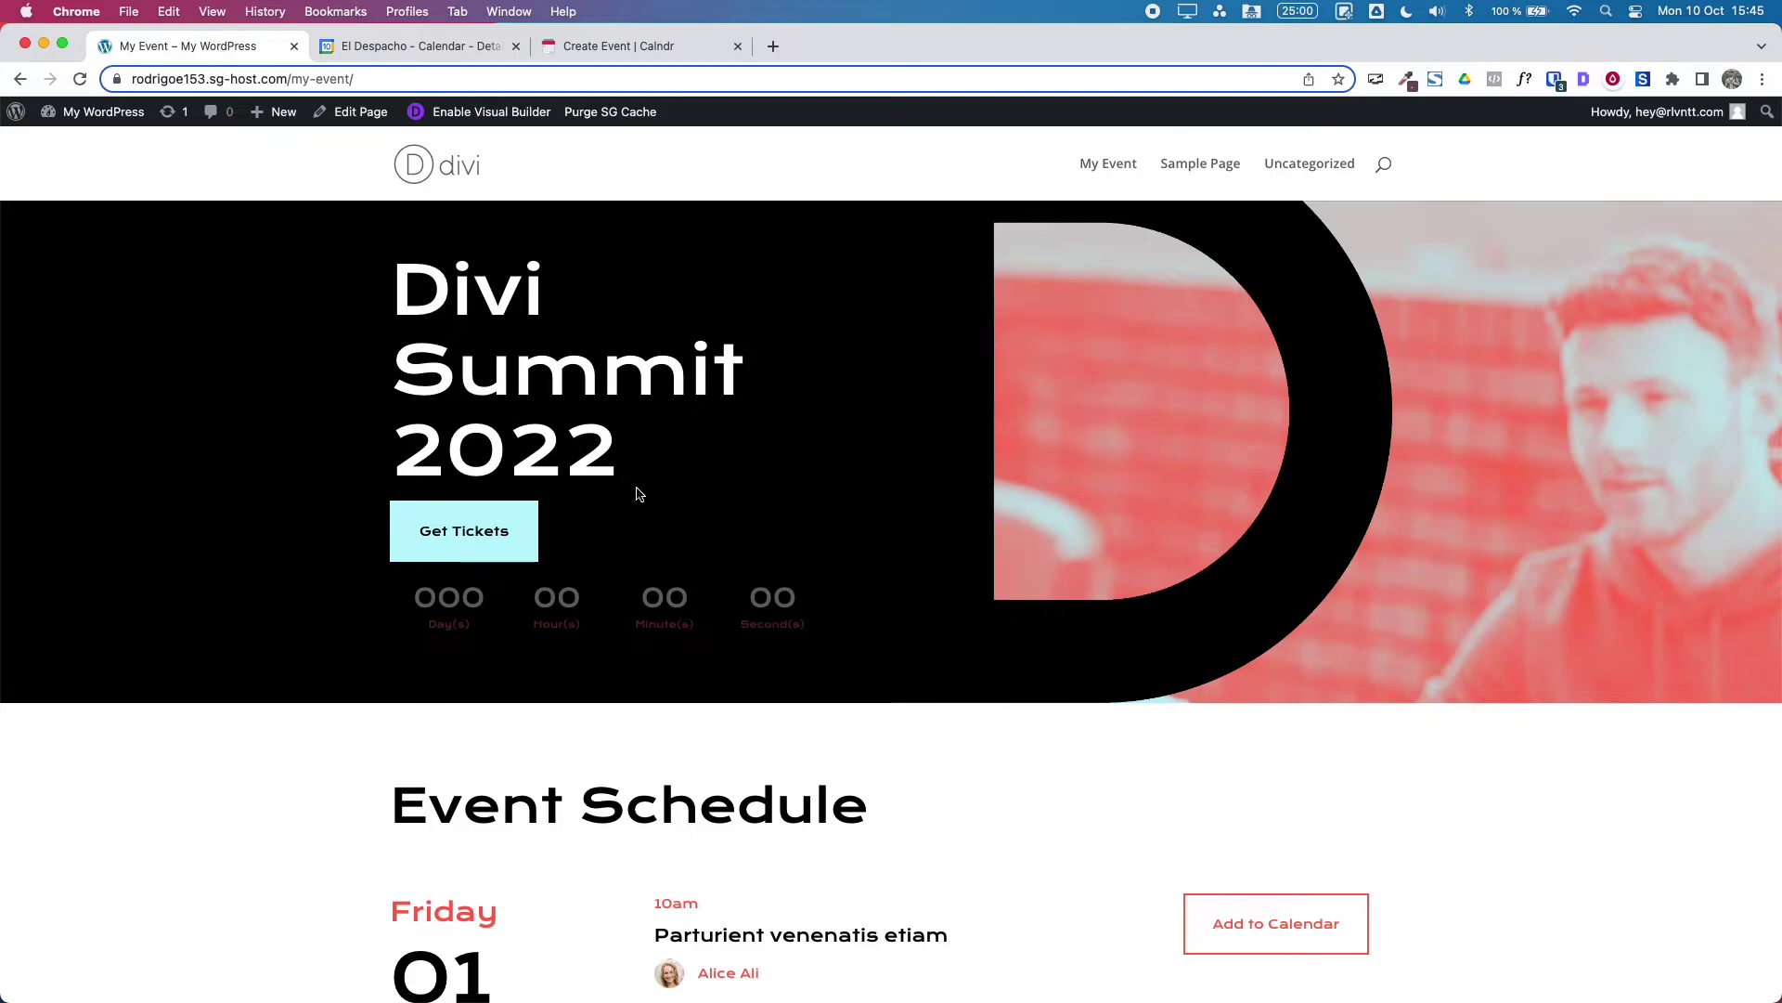
{"action": "left_click", "coordinate": [527, 113]}
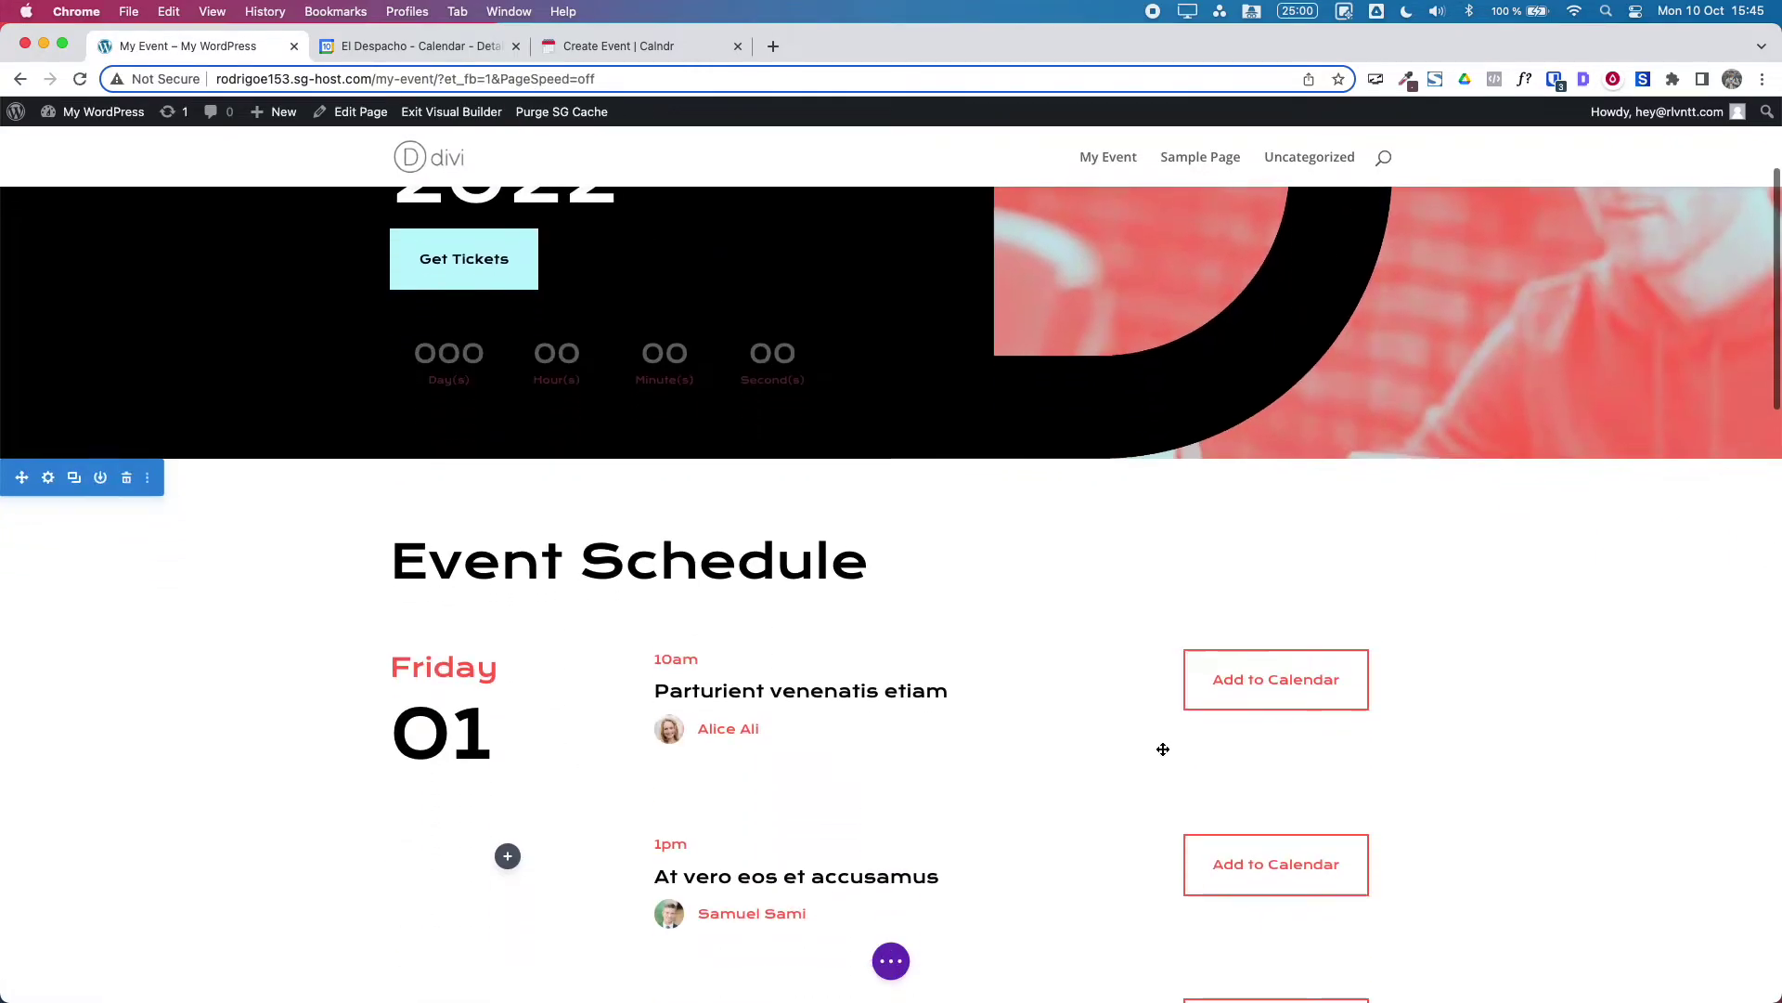
{"action": "scroll", "coordinate": [1162, 747], "scroll_direction": "down", "scroll_amount": 2}
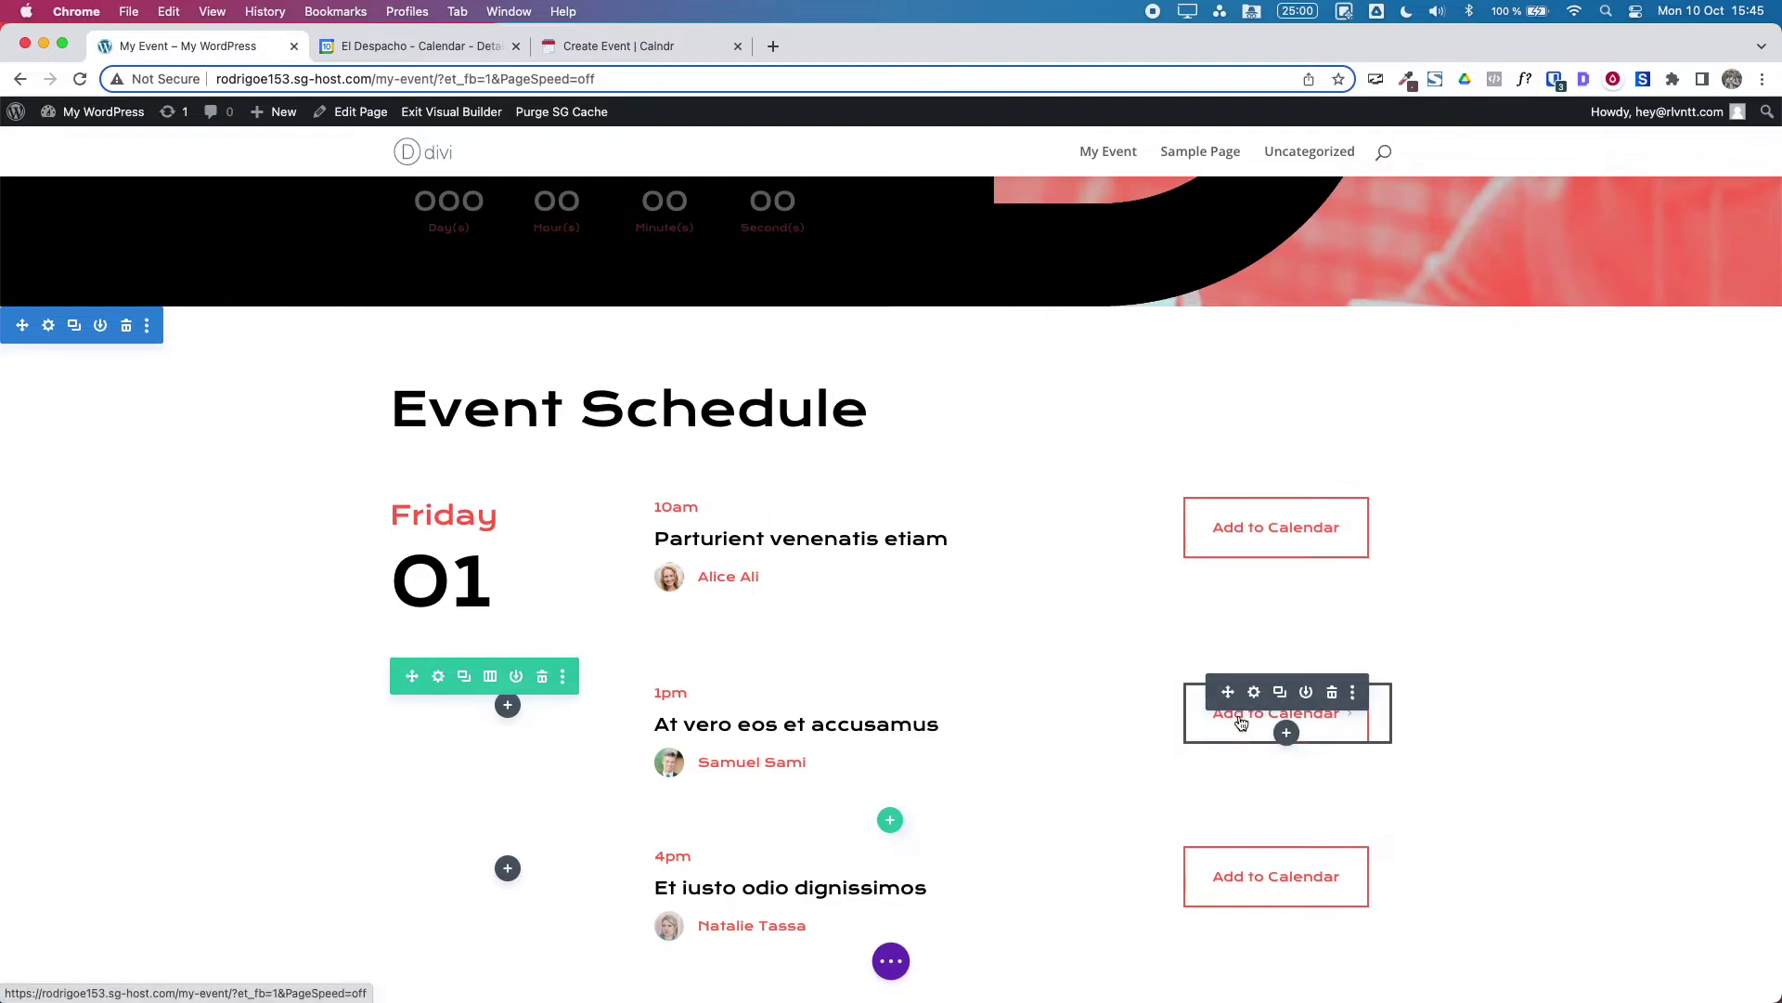
Link the 1pm Add to Calendar button to the Calndr.link Google URL in a new tab, then save.
{"action": "left_click", "coordinate": [1254, 691]}
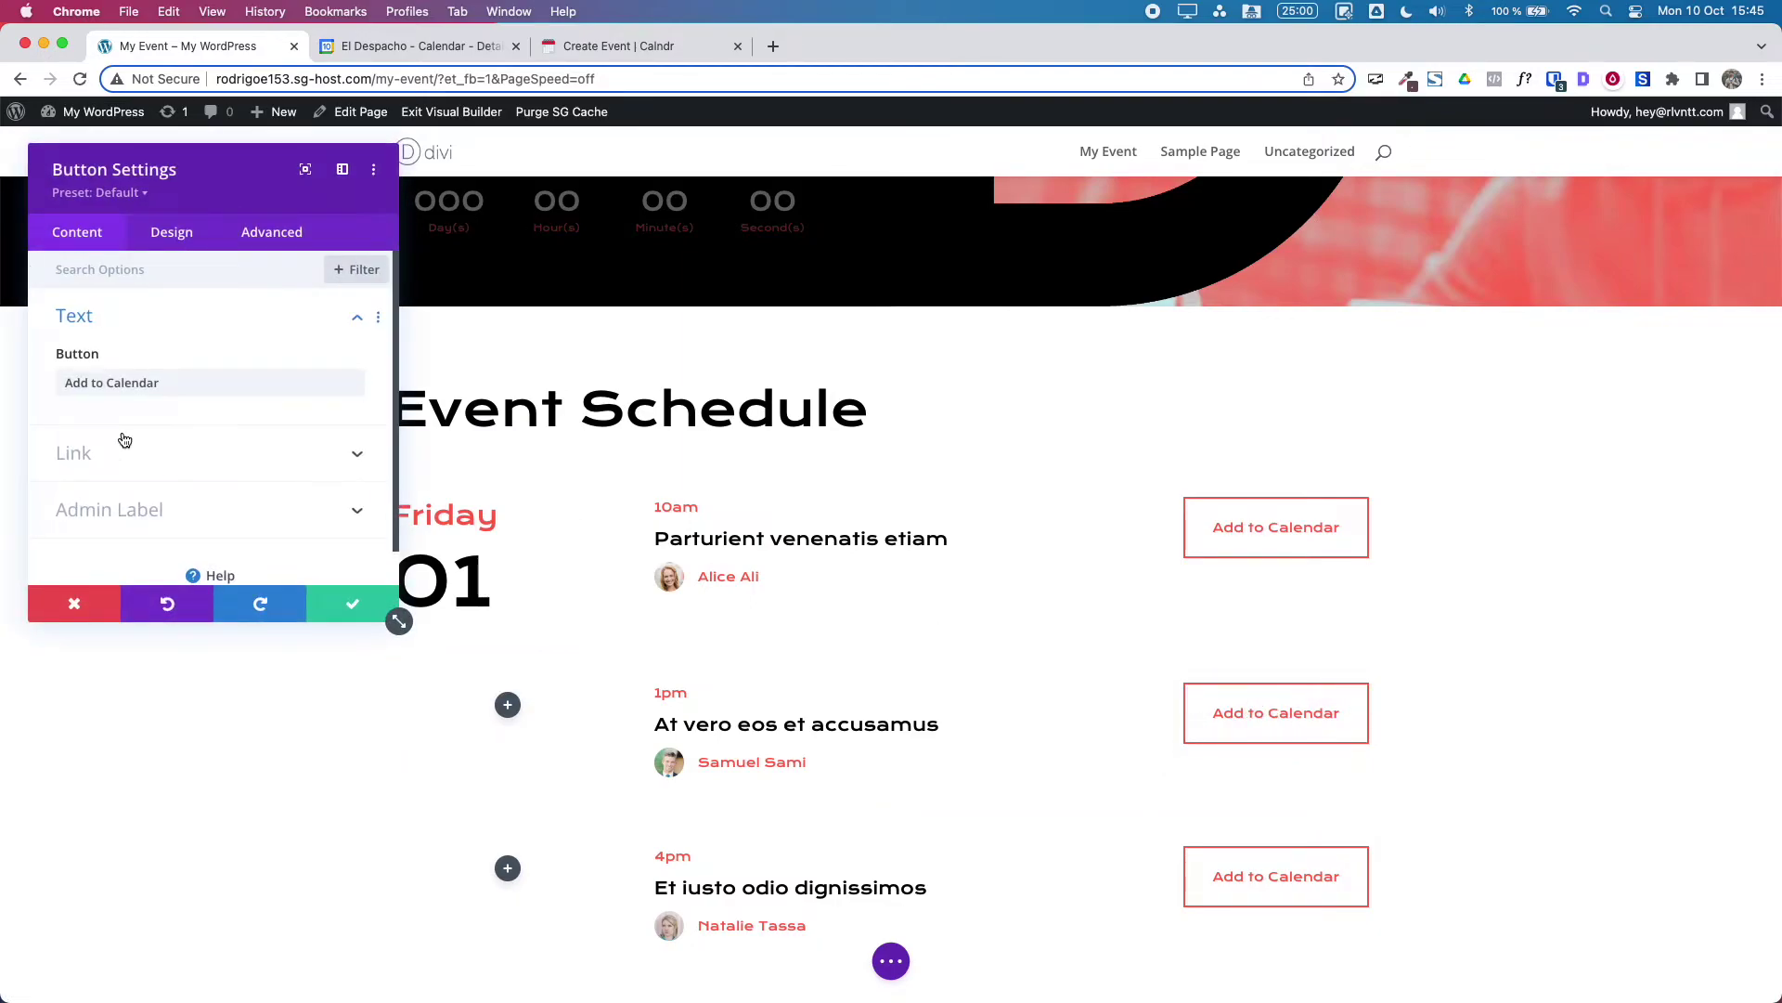
{"action": "scroll", "coordinate": [124, 439], "scroll_direction": "down", "scroll_amount": 1}
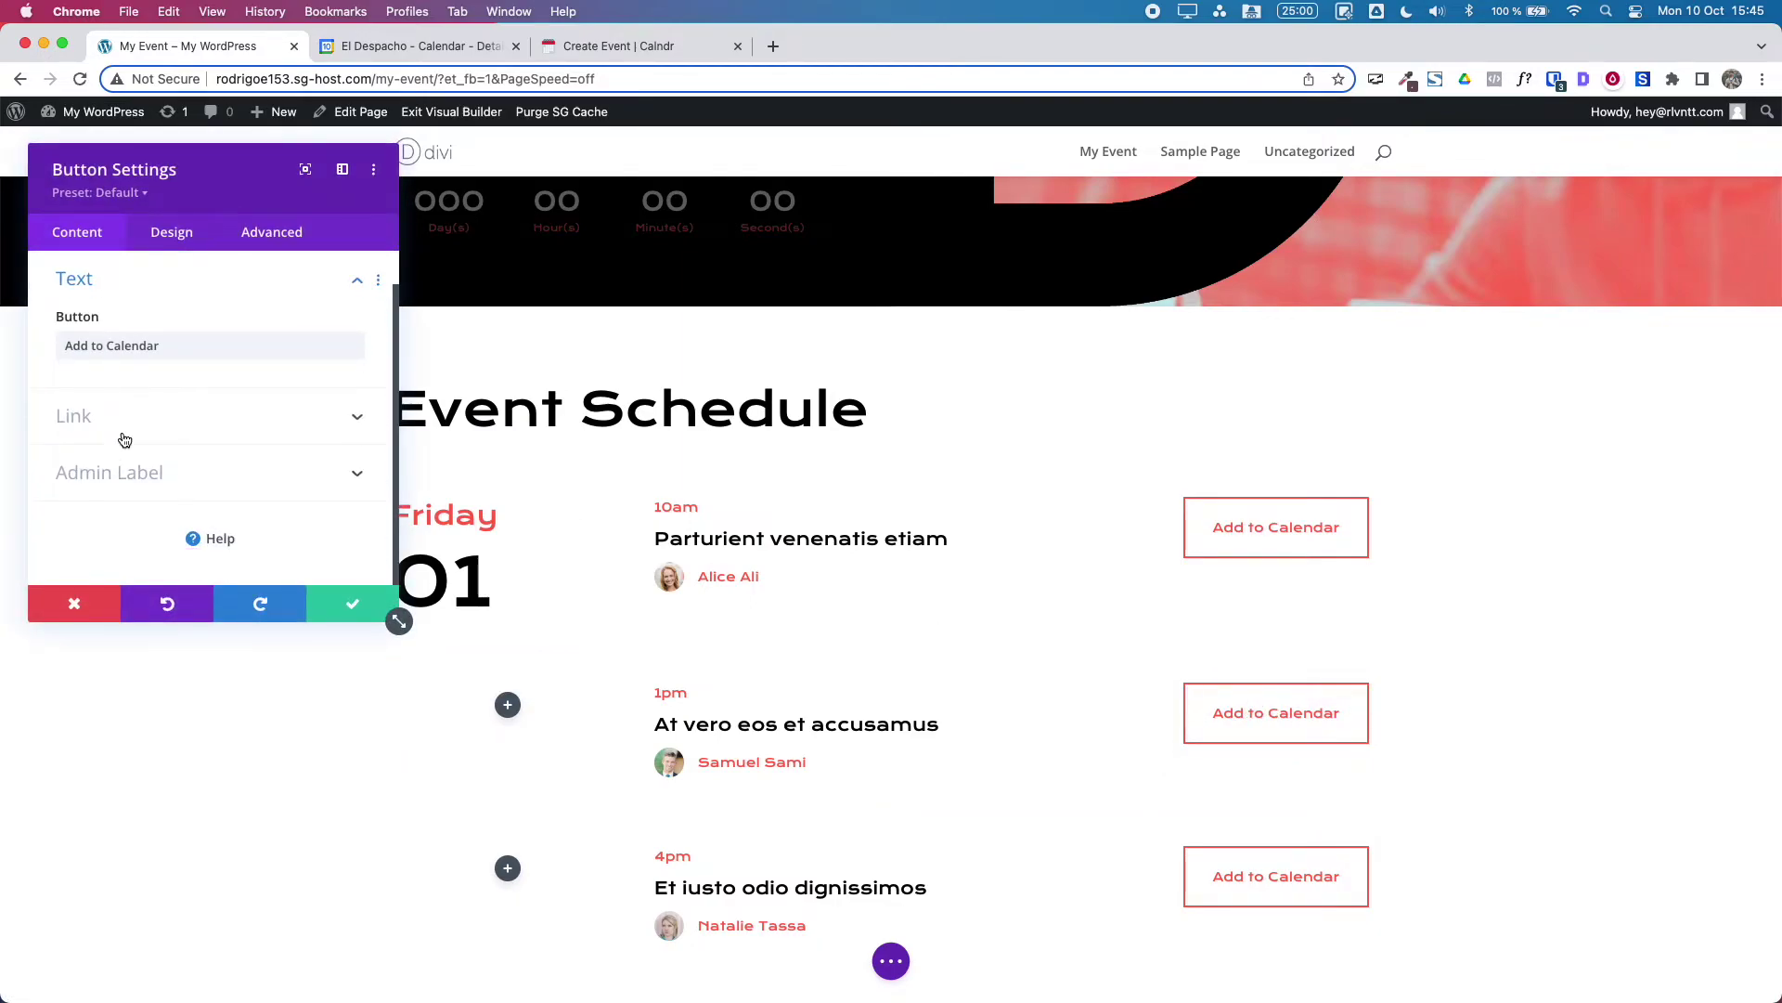
{"action": "left_click", "coordinate": [339, 426]}
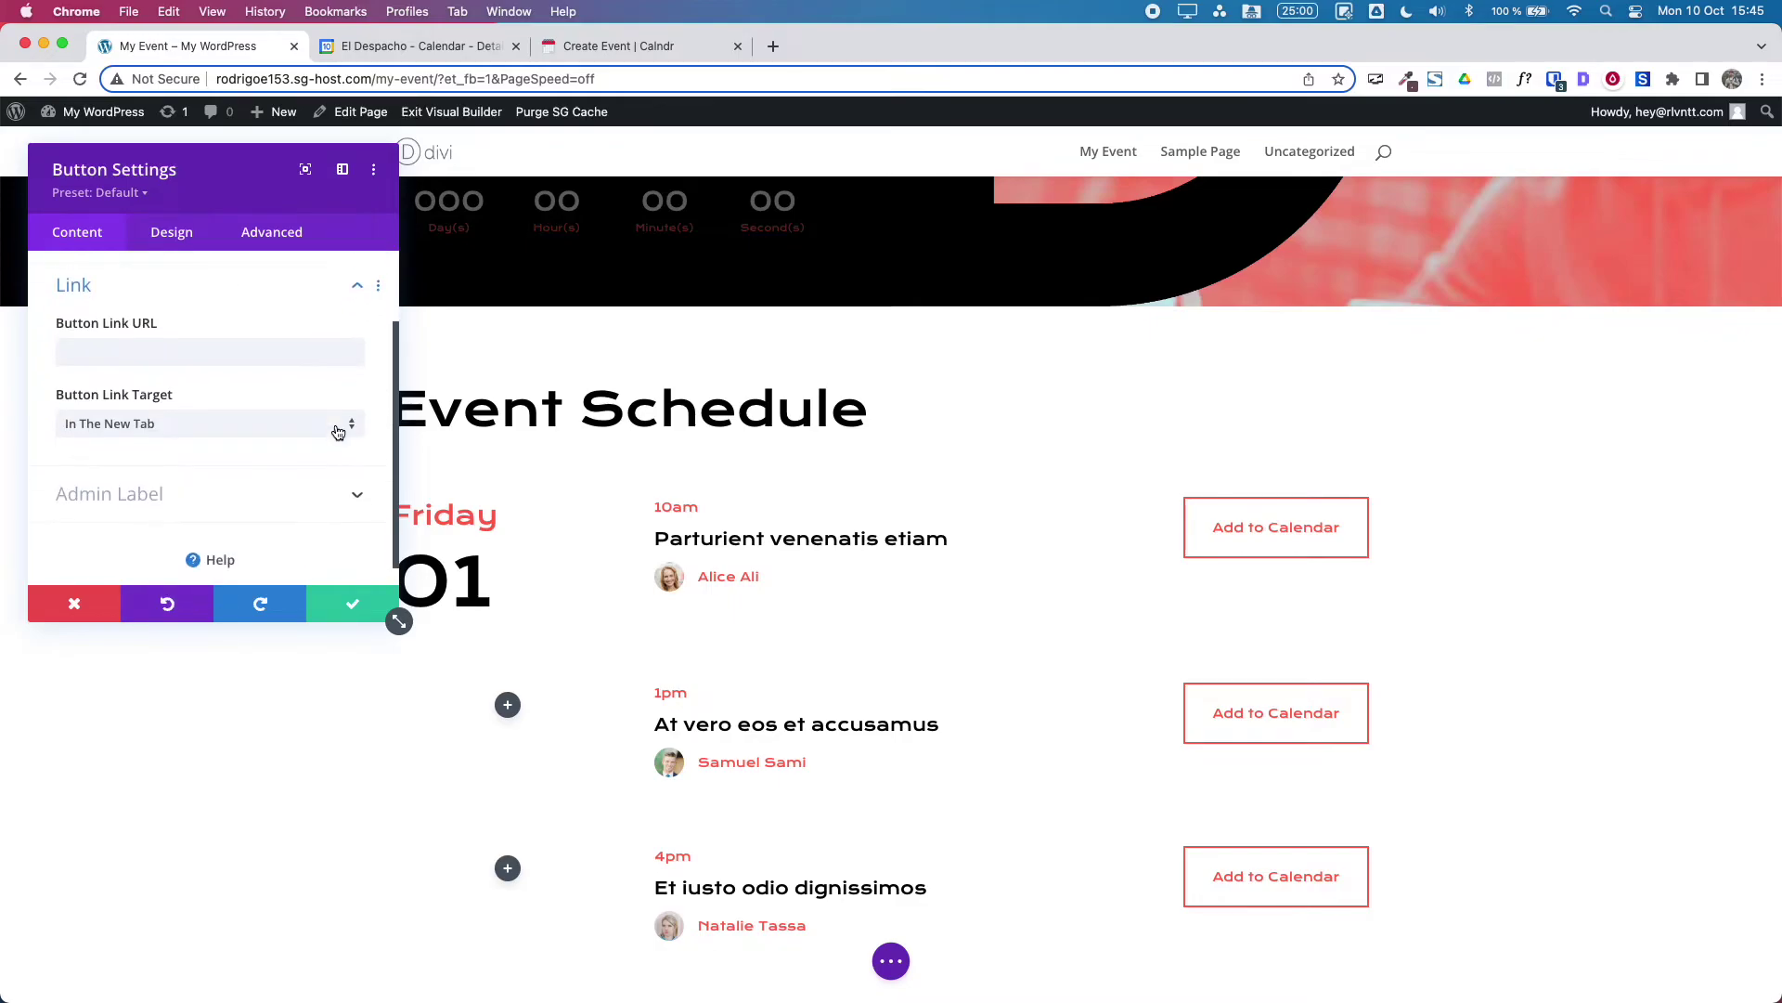
{"action": "left_click", "coordinate": [144, 345]}
{"action": "type", "text": "https://calndr.link/e/2BkwvlEY9N?s=google"}
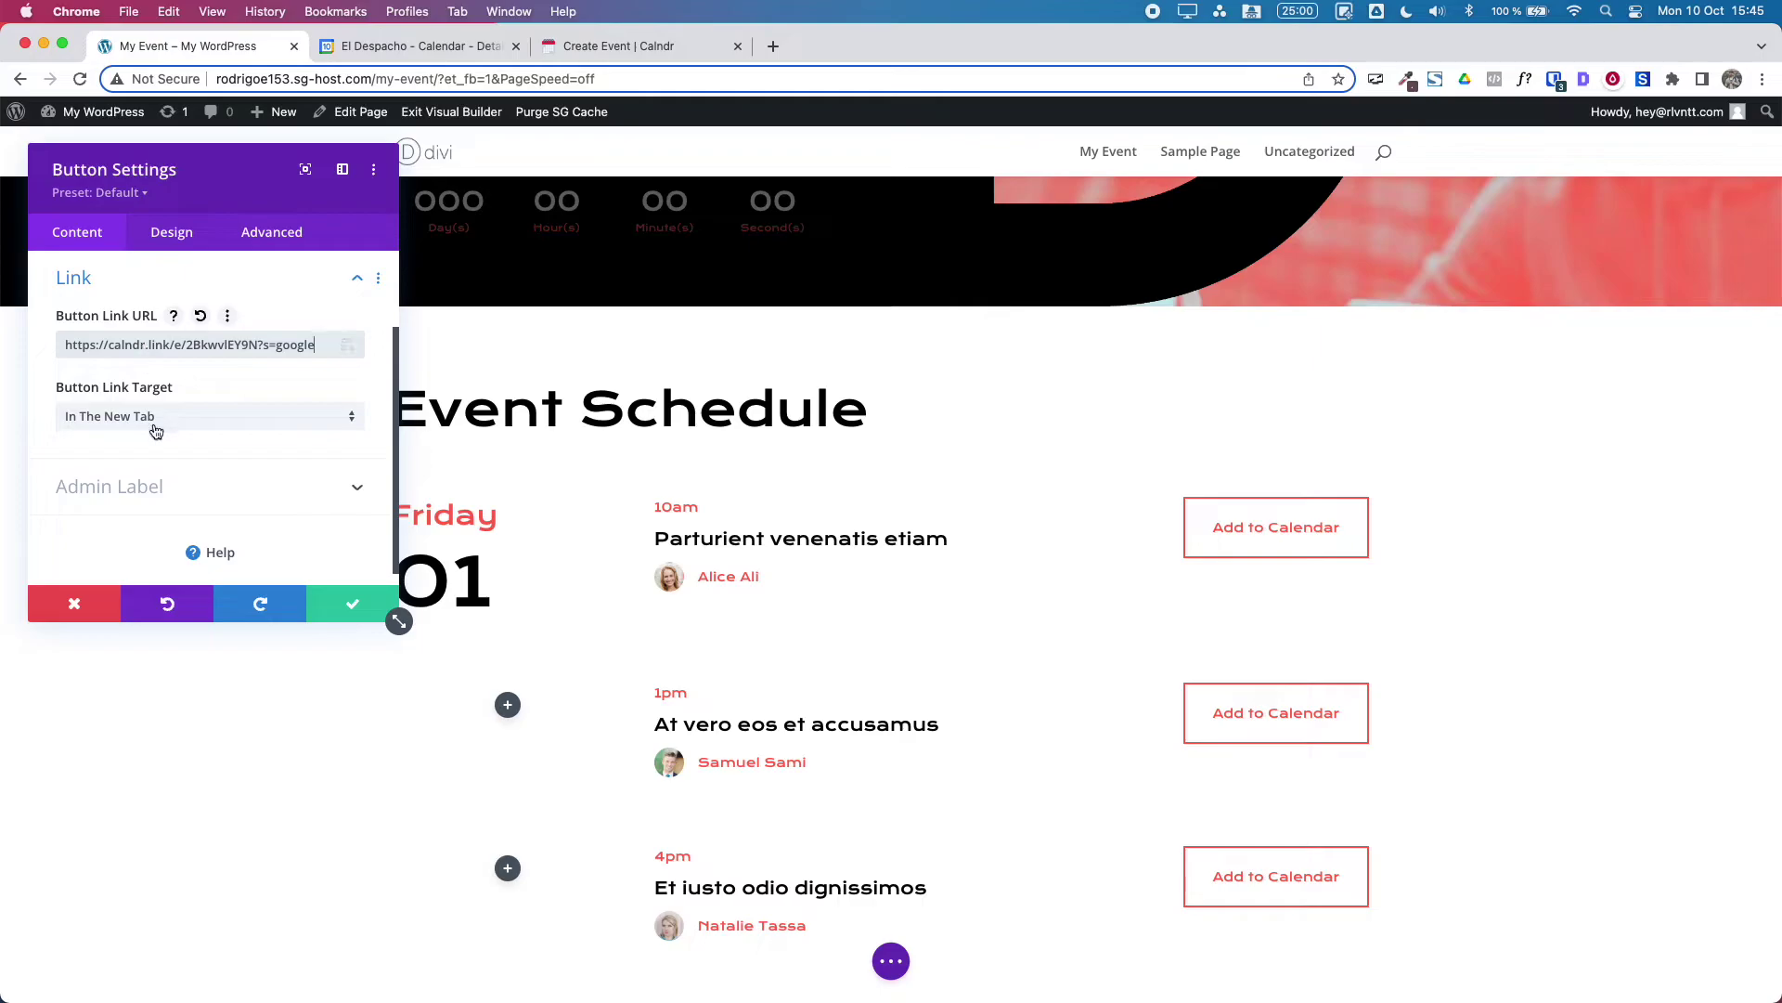
{"action": "left_click", "coordinate": [155, 423]}
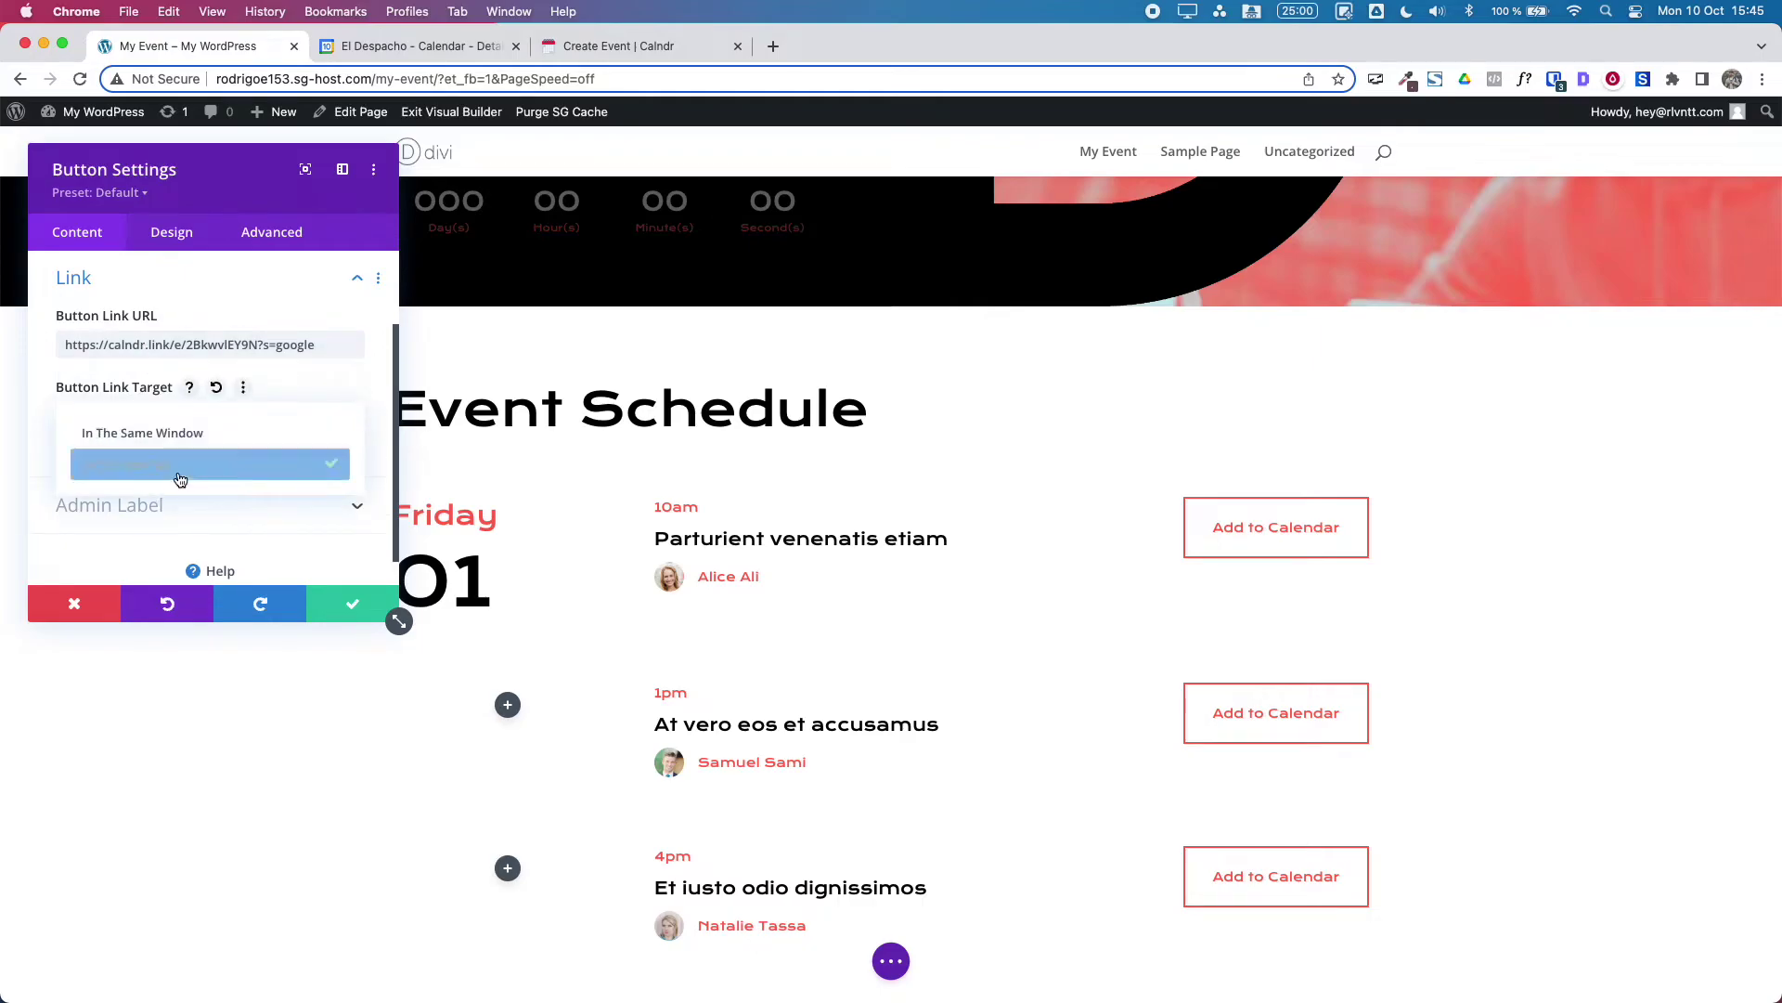
{"action": "left_click", "coordinate": [179, 472]}
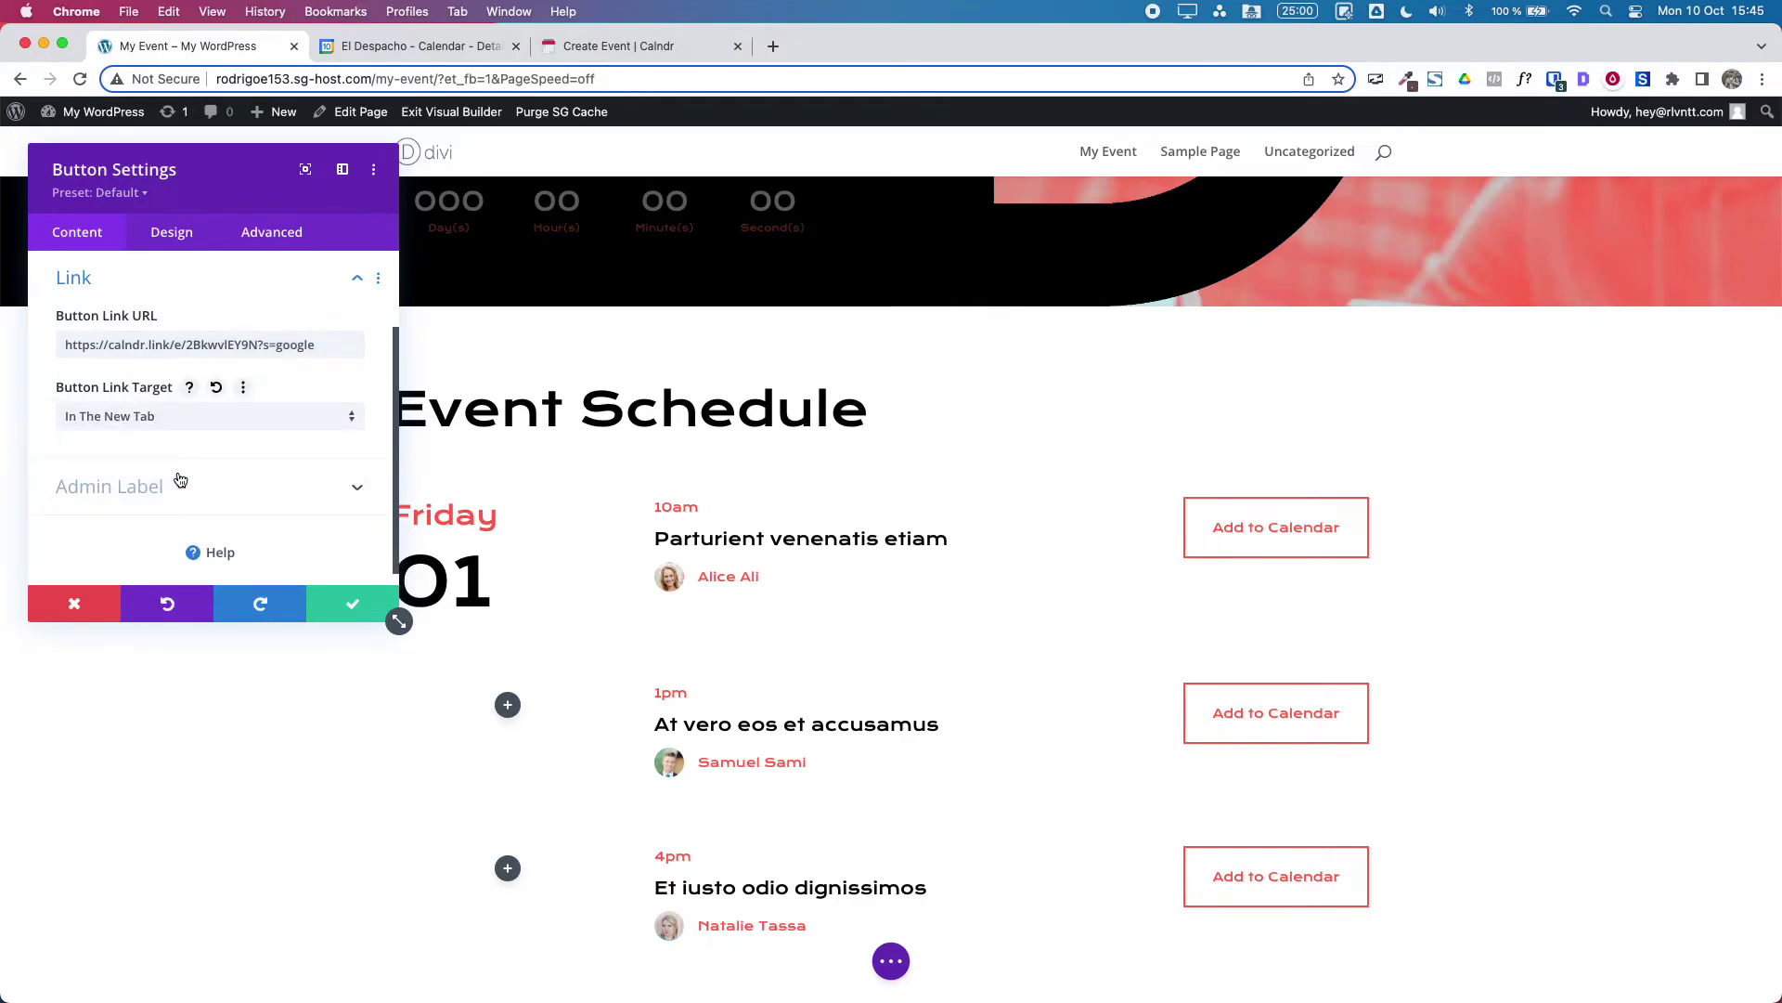
{"action": "left_click", "coordinate": [375, 607]}
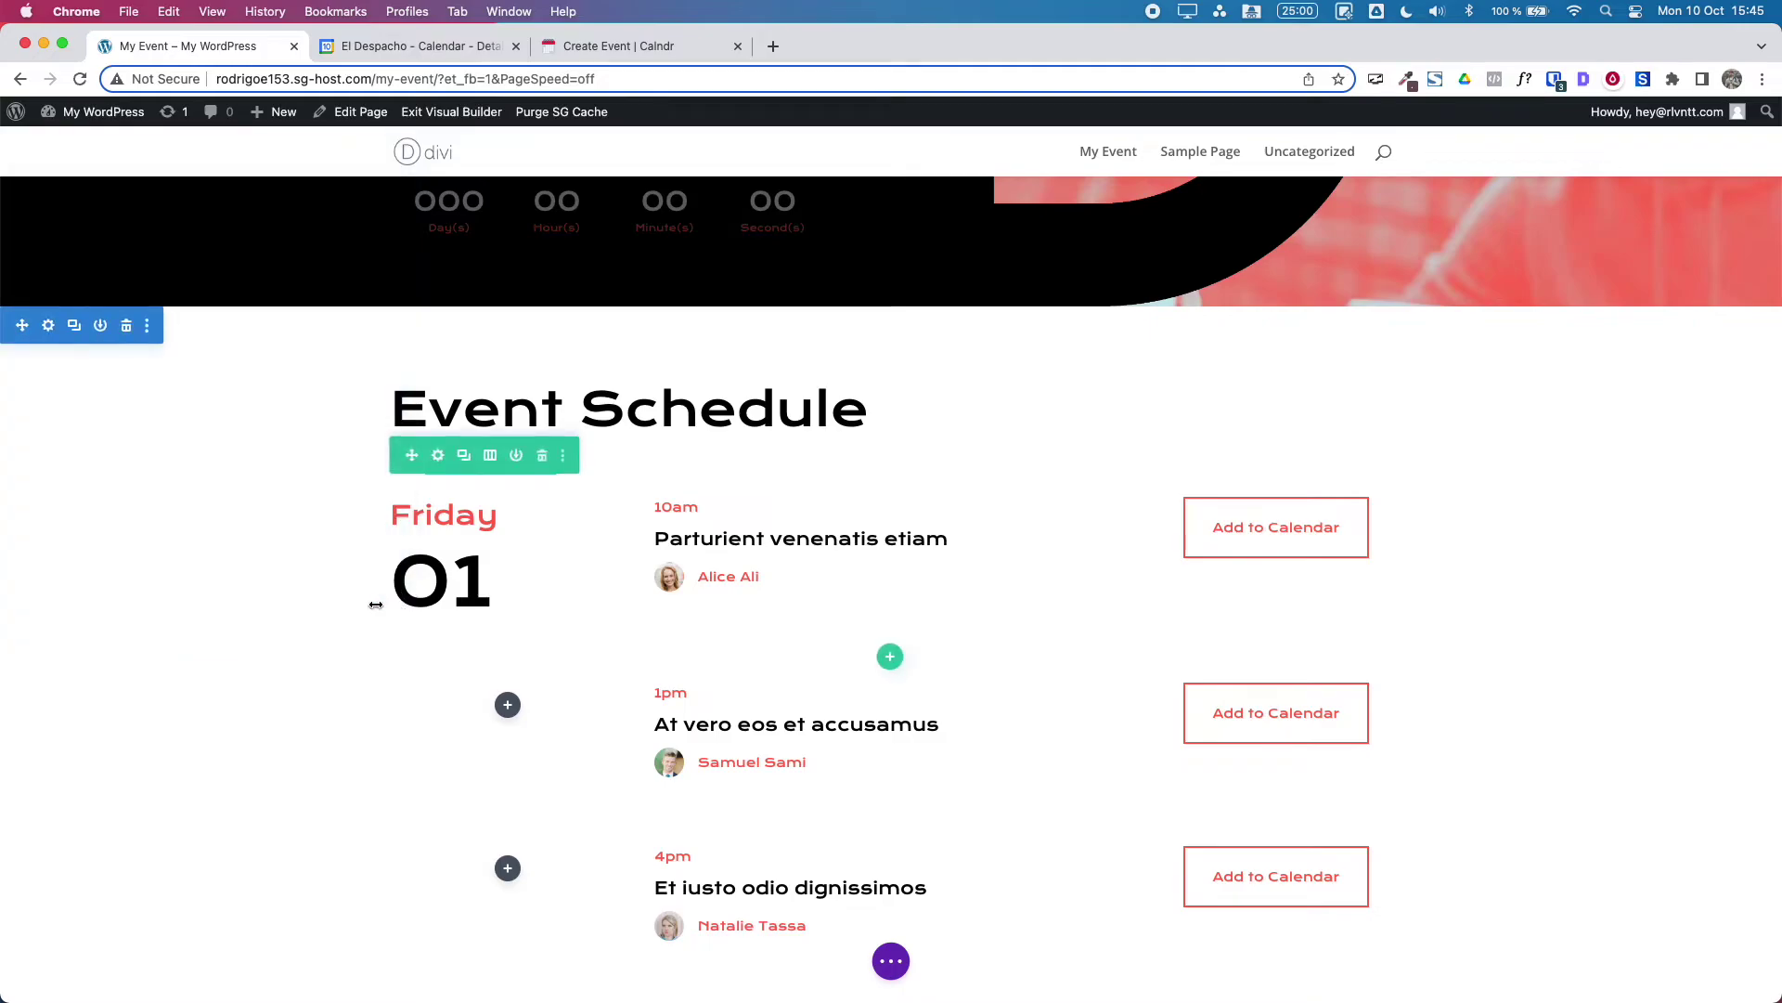
{"action": "left_click", "coordinate": [891, 959]}
{"action": "left_click", "coordinate": [1742, 966]}
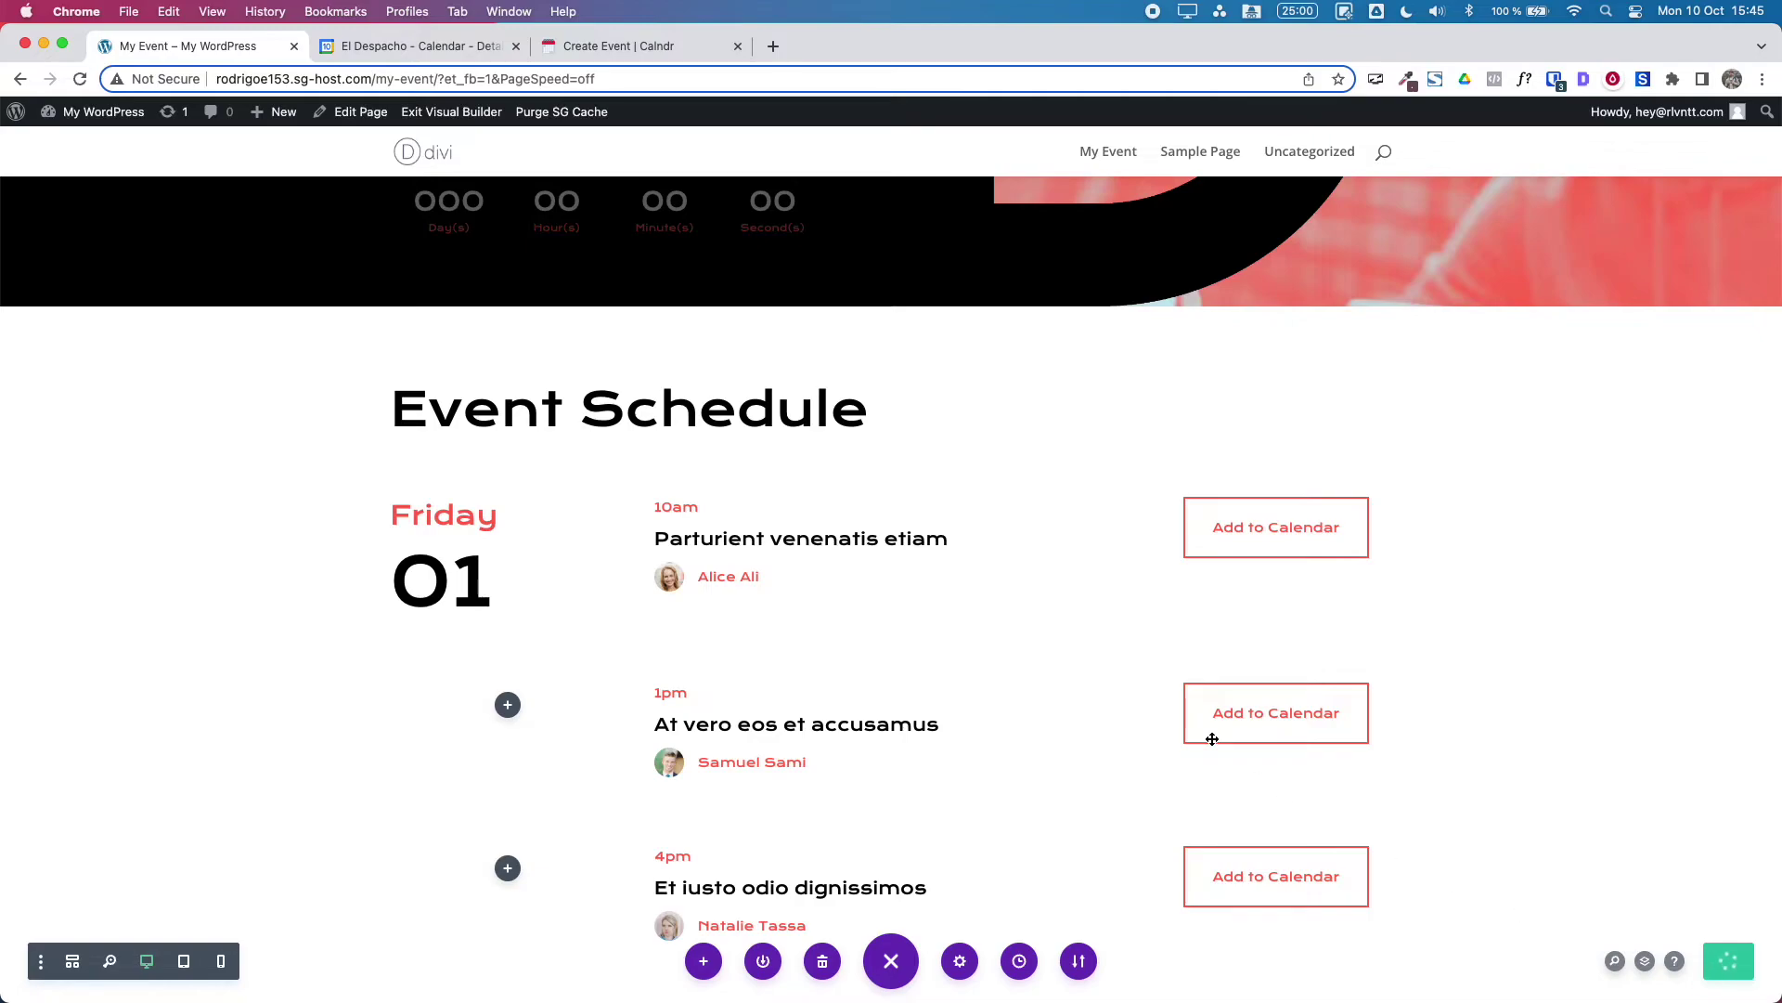
Exit the Divi Visual Builder and scroll down to the Event Schedule section.
{"action": "left_click", "coordinate": [430, 115]}
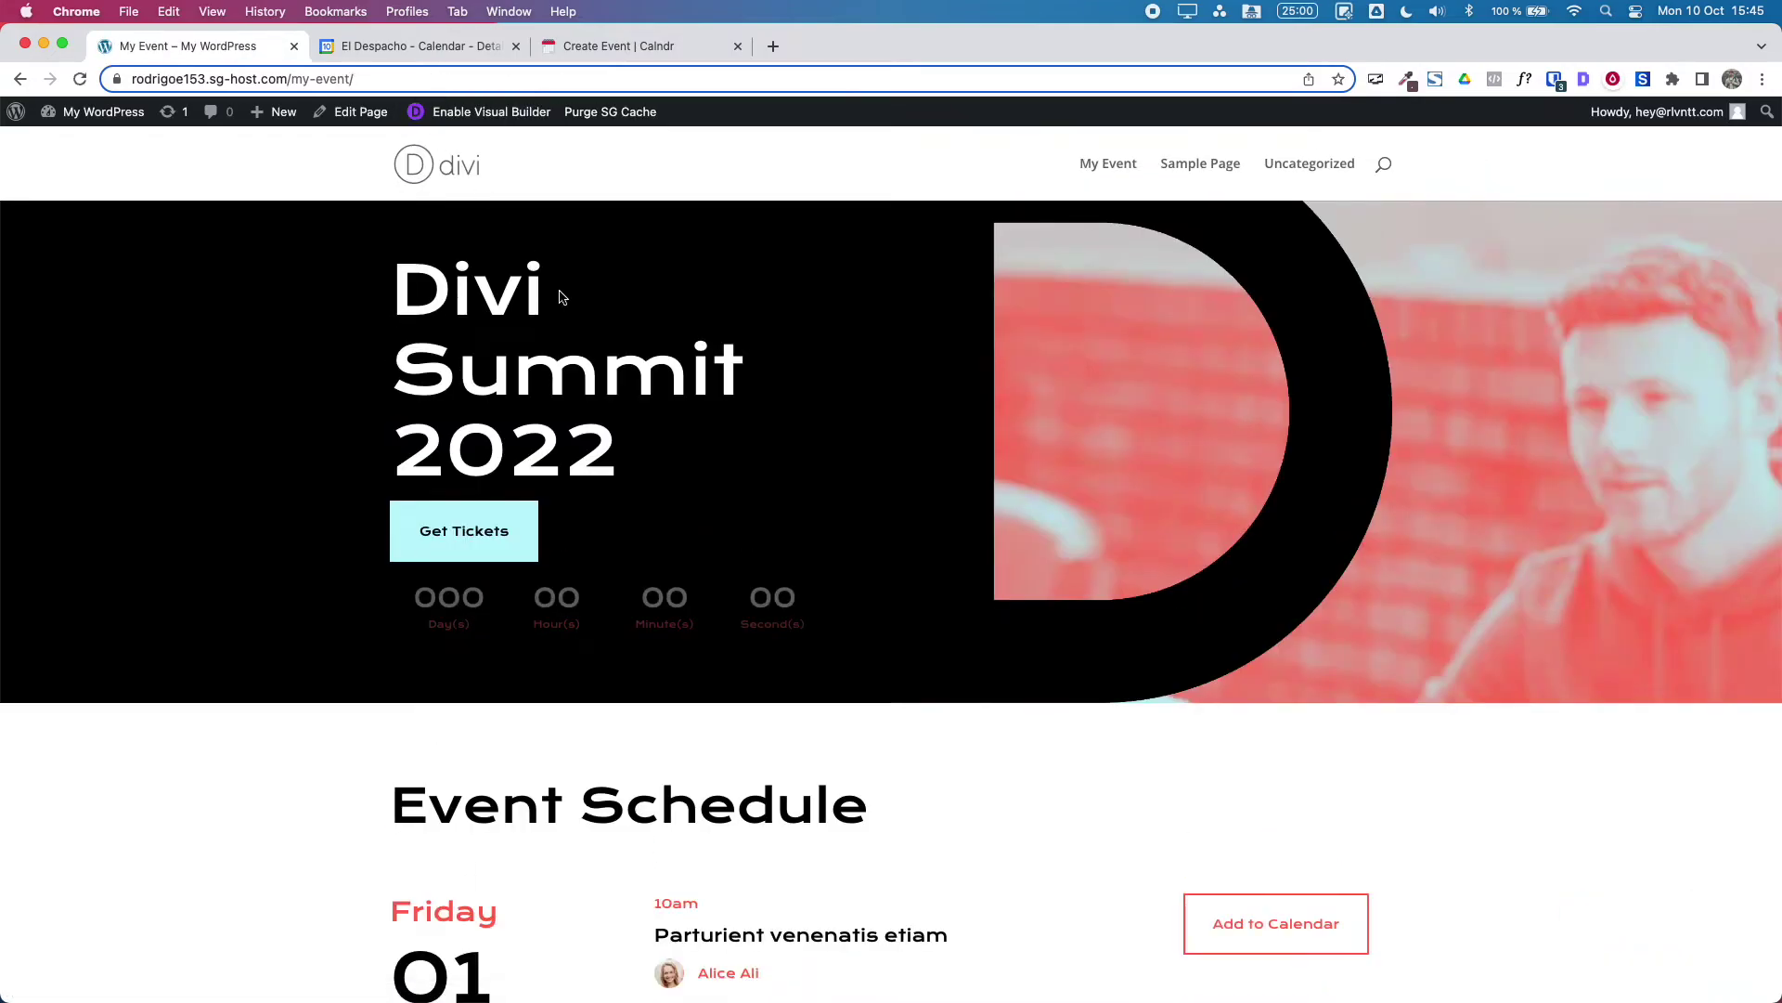
{"action": "scroll", "coordinate": [620, 508], "scroll_direction": "down", "scroll_amount": 3}
{"action": "scroll", "coordinate": [620, 509], "scroll_direction": "down", "scroll_amount": 3}
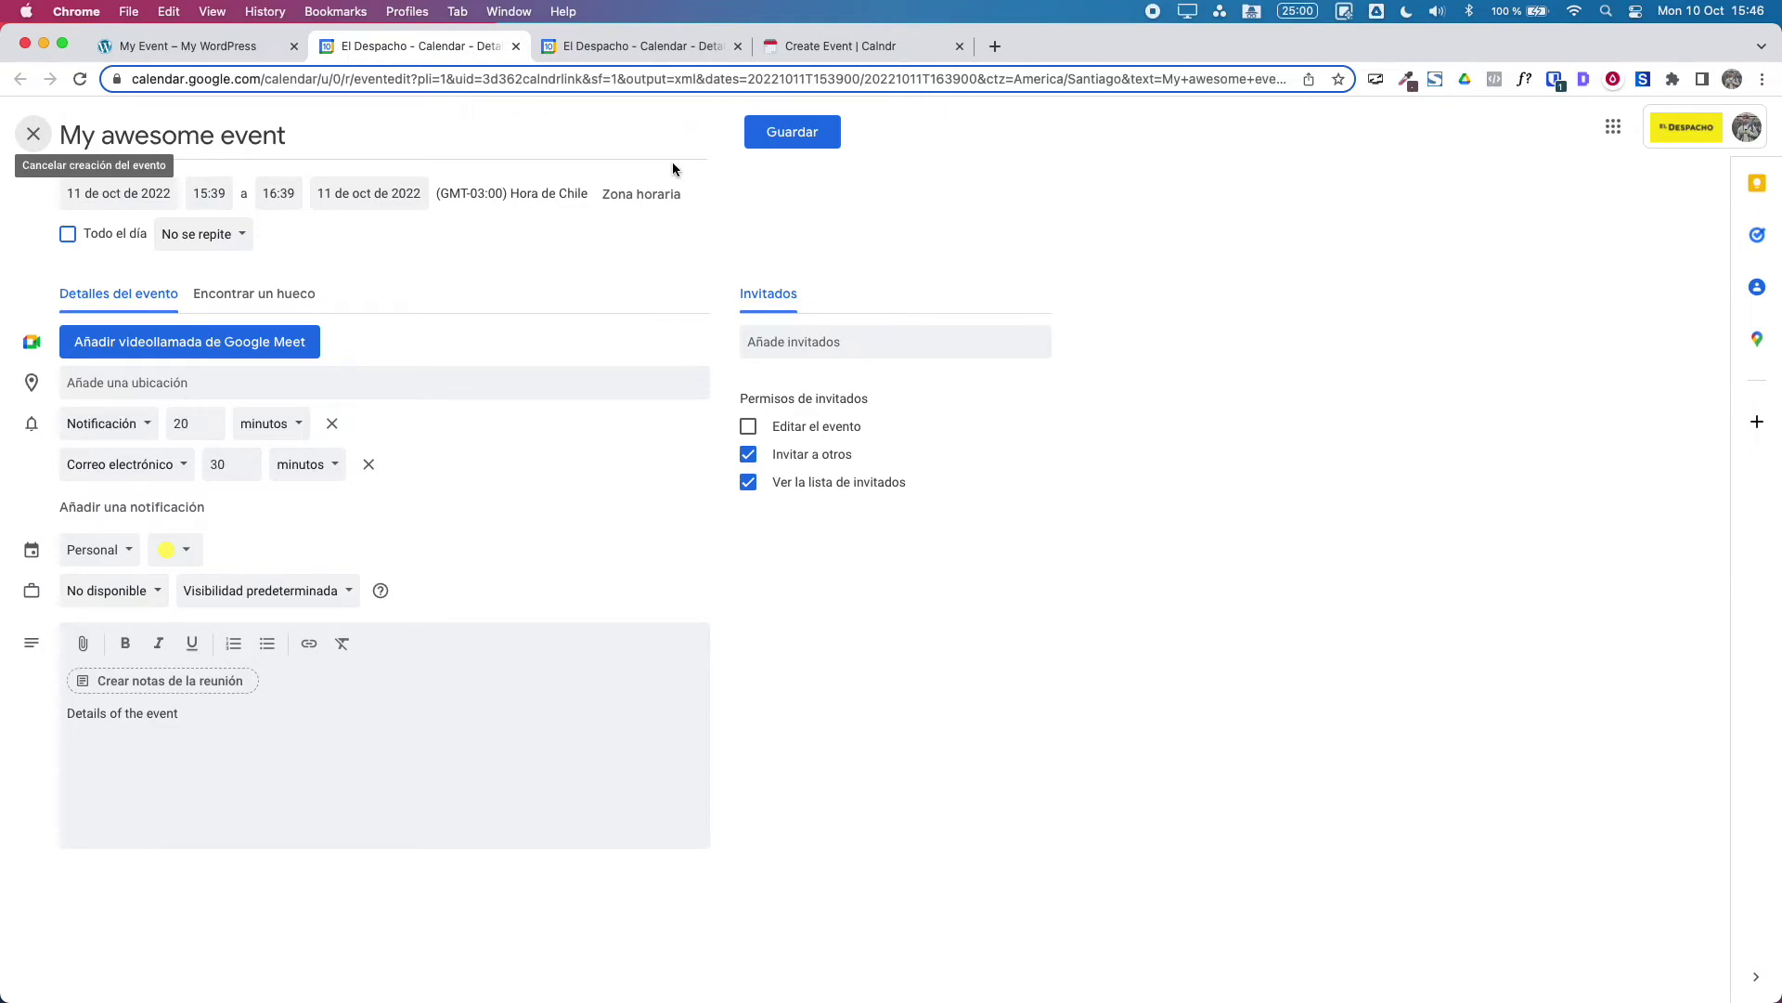
Go back to the 'My Event – My WordPress' page after reviewing the Google Calendar draft.
{"action": "left_click", "coordinate": [210, 42]}
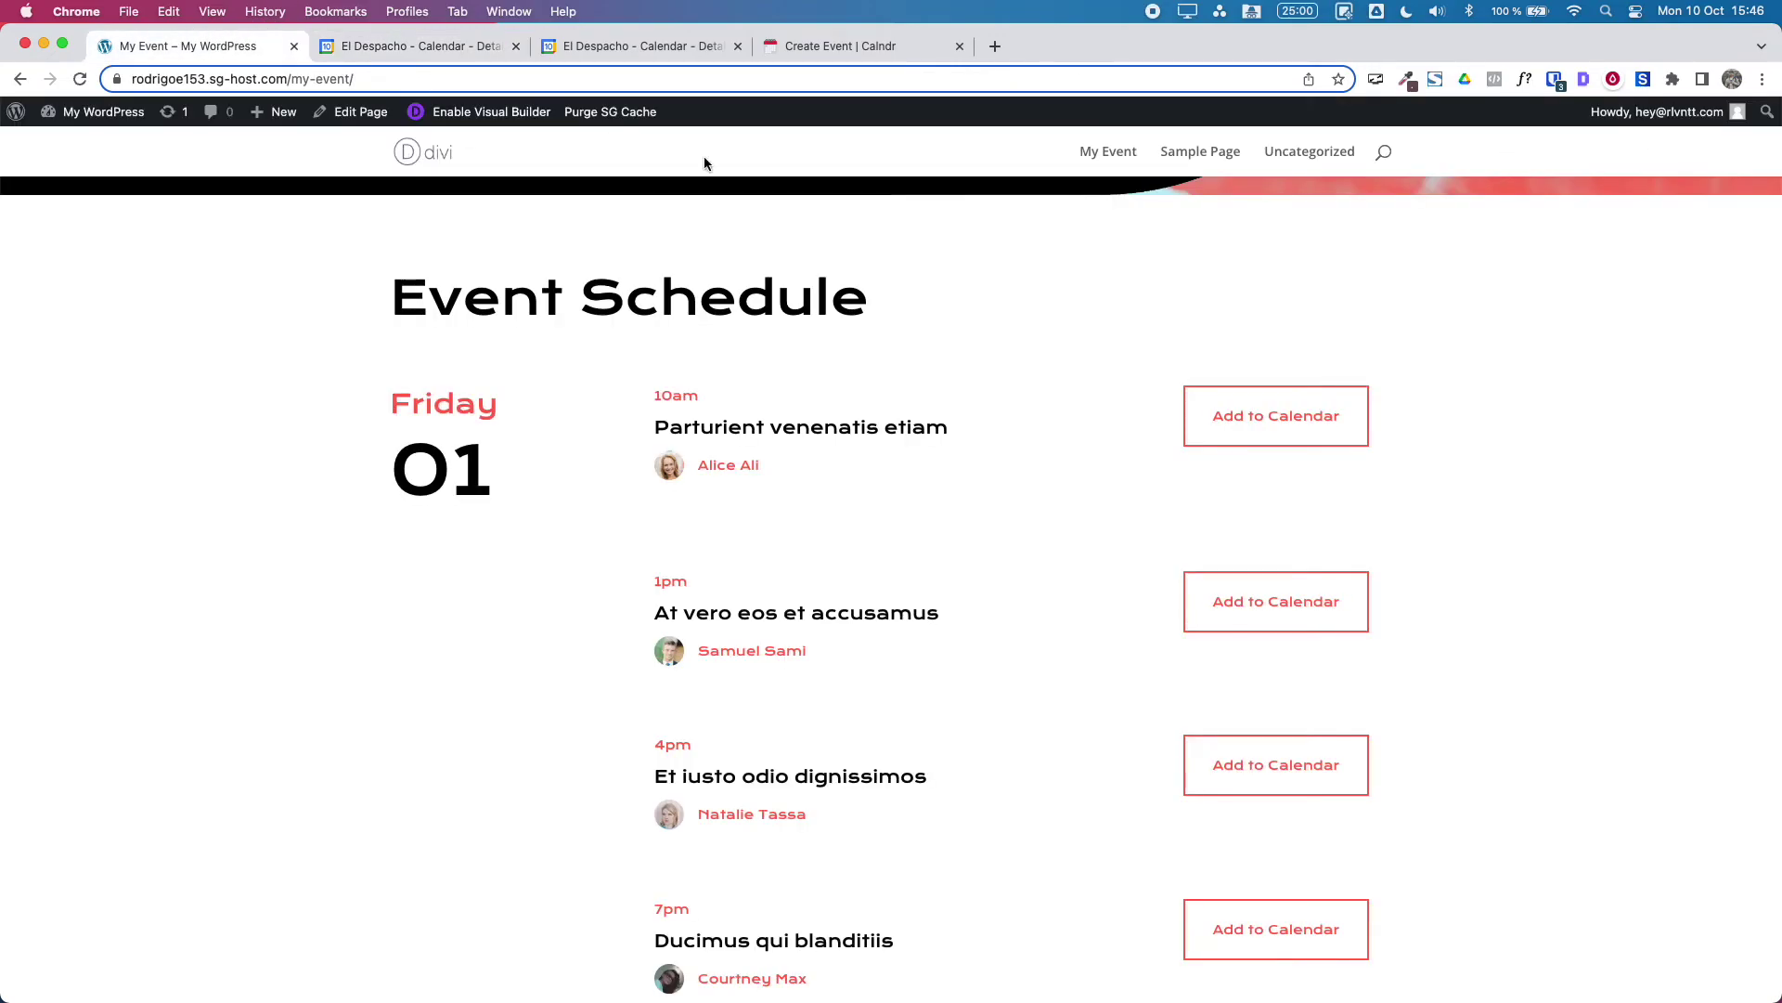
Switch to the 'Create Event | Calndr' tab showing the event's links.
{"action": "left_click", "coordinate": [845, 47]}
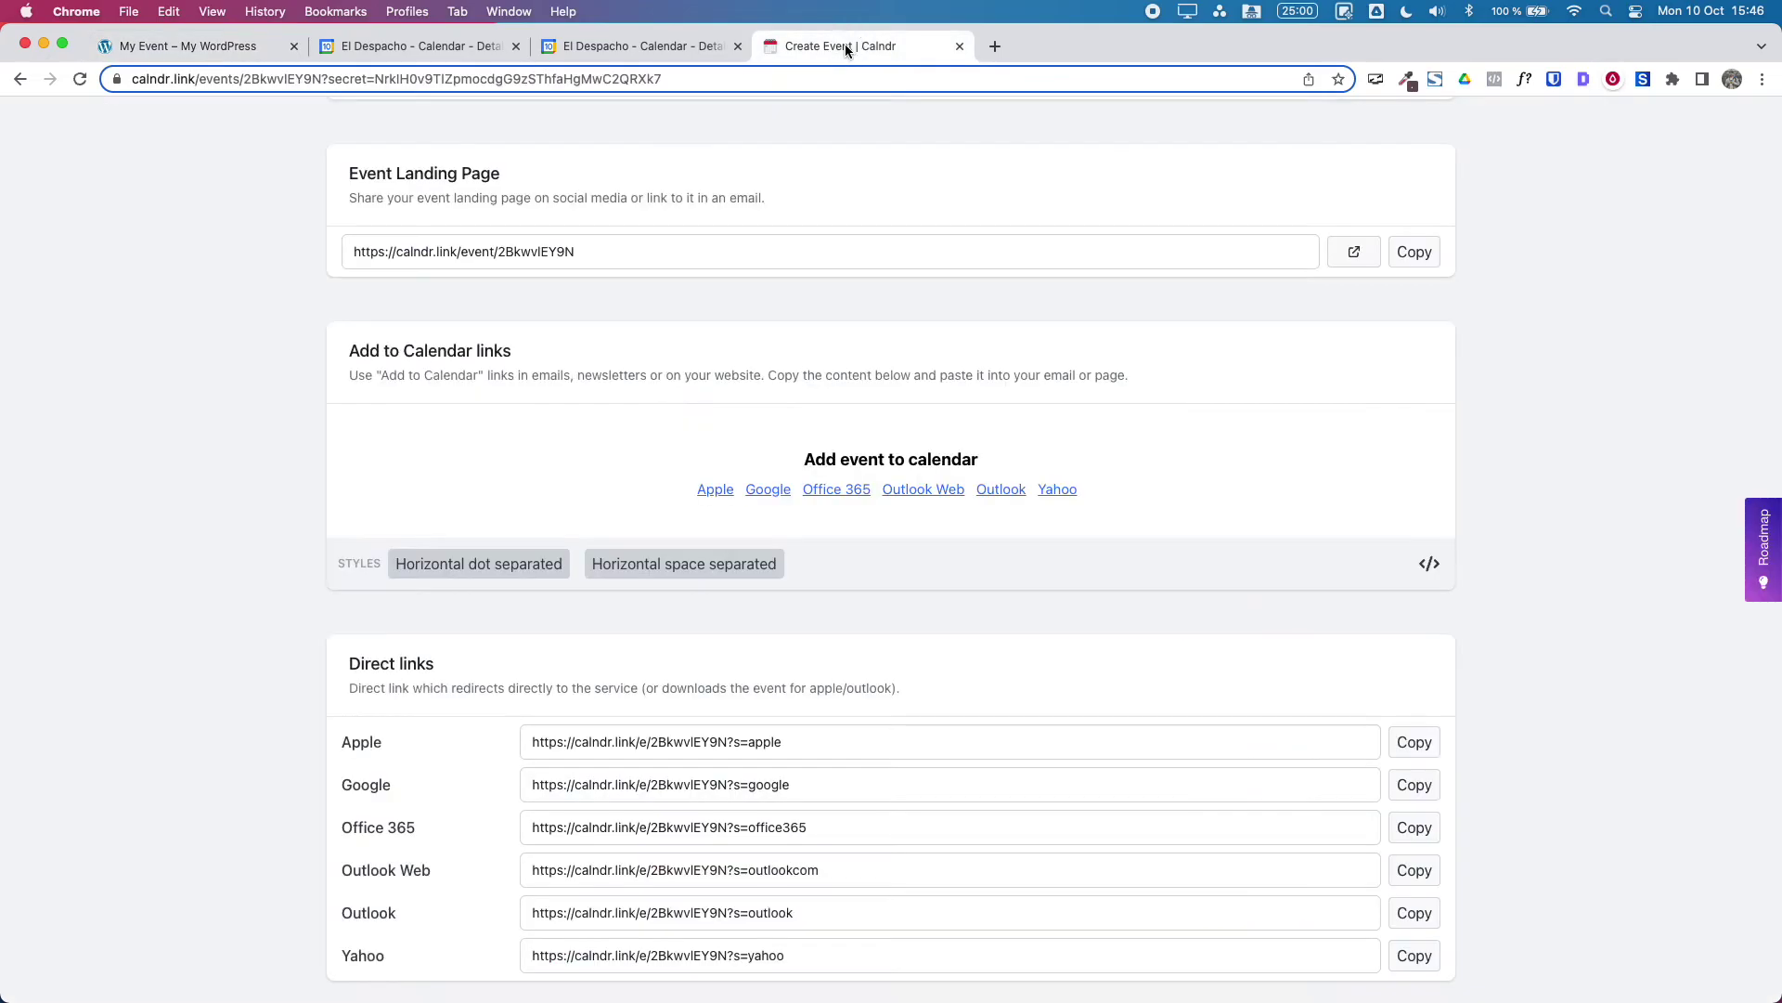